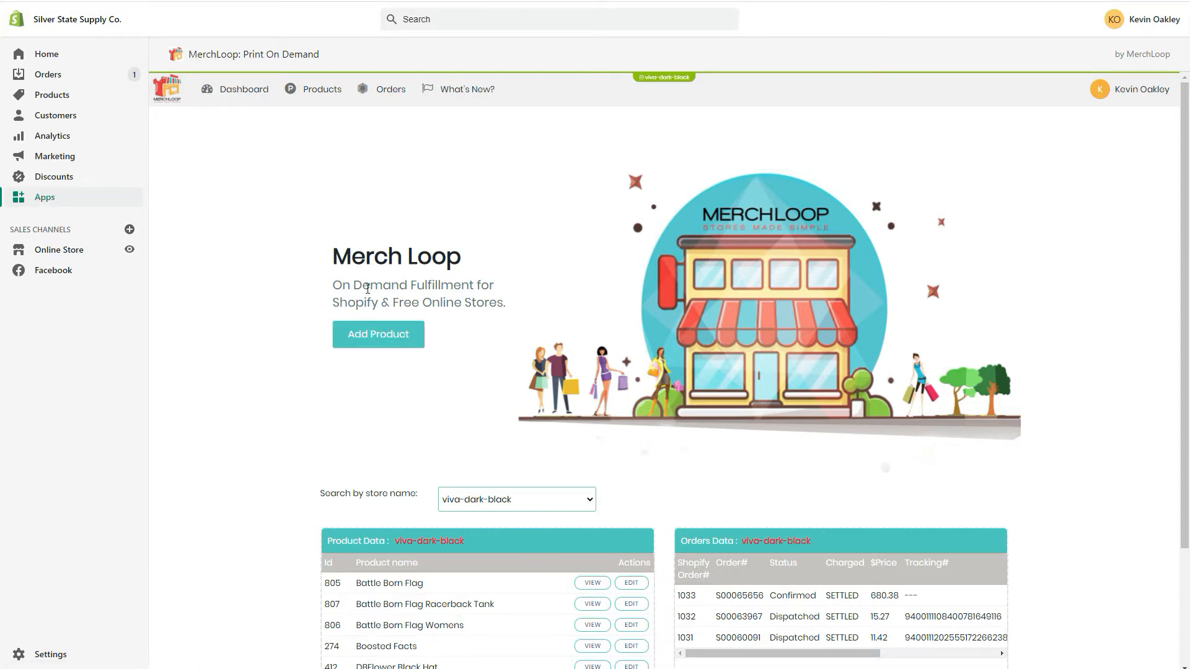
Start adding a new product and open the short sleeve T-shirts in the T-Shirts category
{"action": "left_click", "coordinate": [379, 337]}
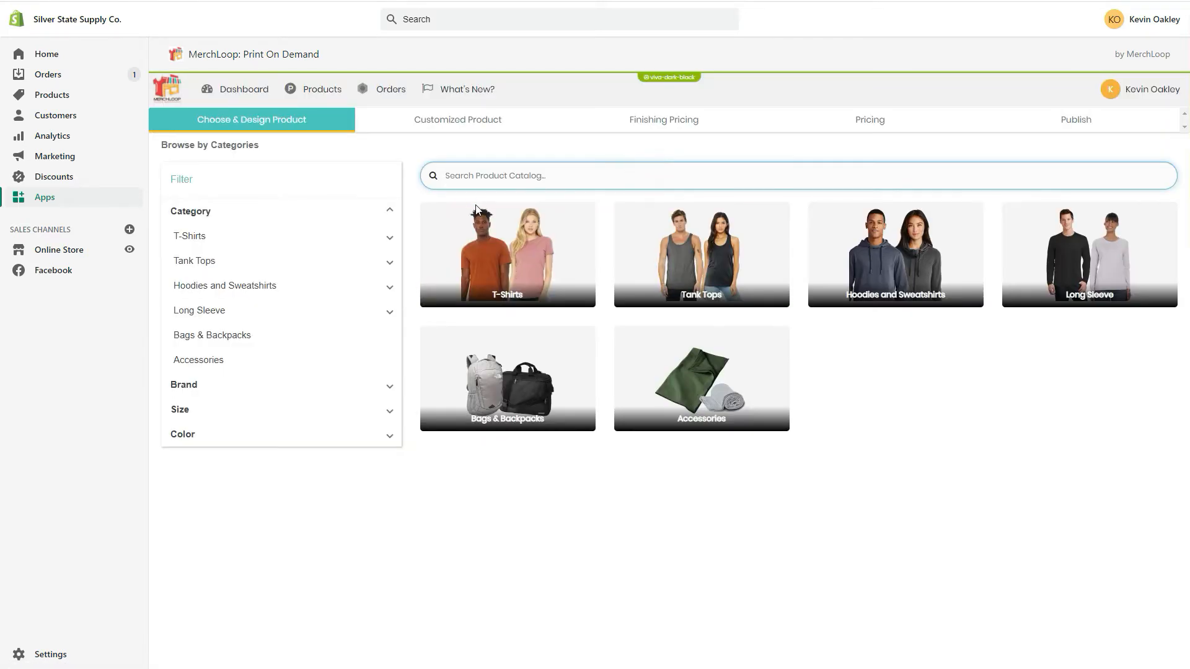
{"action": "left_click", "coordinate": [861, 452]}
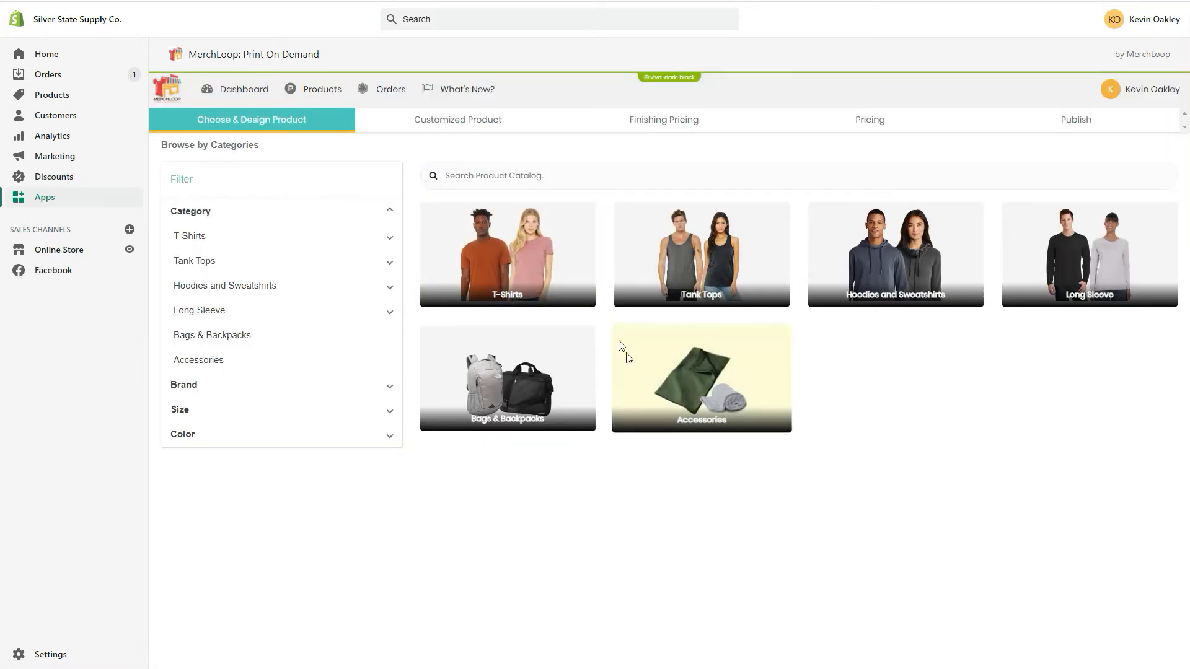
{"action": "left_click", "coordinate": [515, 261]}
{"action": "left_click", "coordinate": [502, 254]}
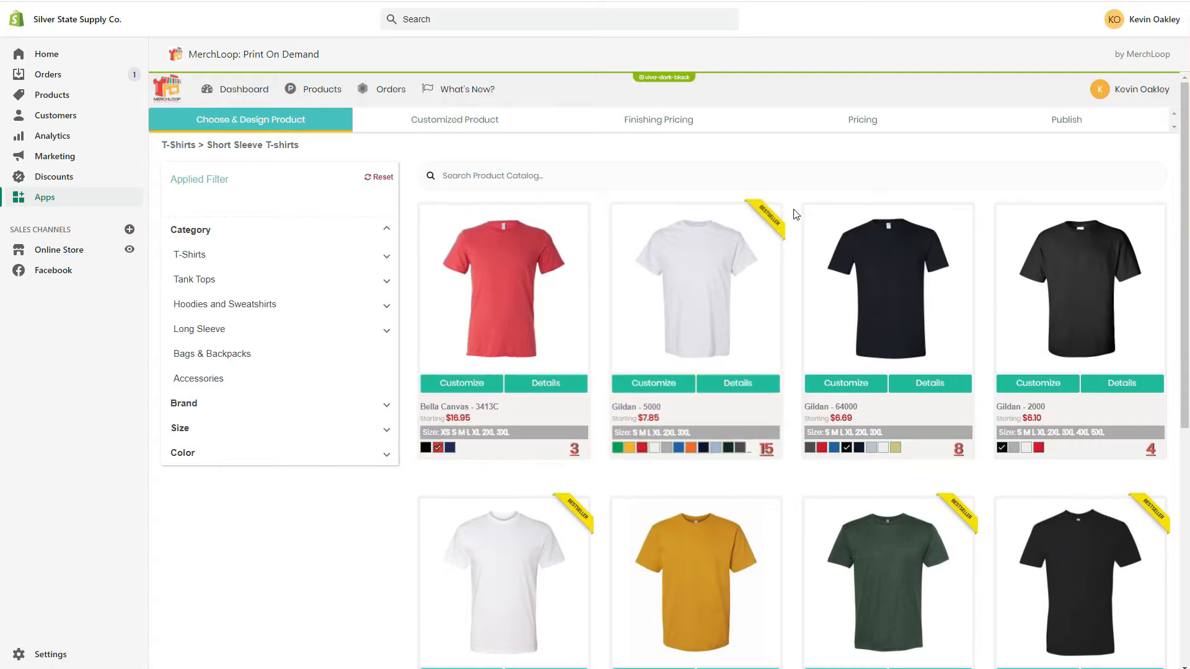
Browse the short sleeve T-shirts and preview the Next Level 6210 shirt in several of its available colors
{"action": "scroll", "coordinate": [788, 227], "scroll_direction": "down", "scroll_amount": 3}
{"action": "scroll", "coordinate": [788, 229], "scroll_direction": "down", "scroll_amount": 5}
{"action": "scroll", "coordinate": [786, 252], "scroll_direction": "down", "scroll_amount": 3}
{"action": "scroll", "coordinate": [777, 220], "scroll_direction": "up", "scroll_amount": 6}
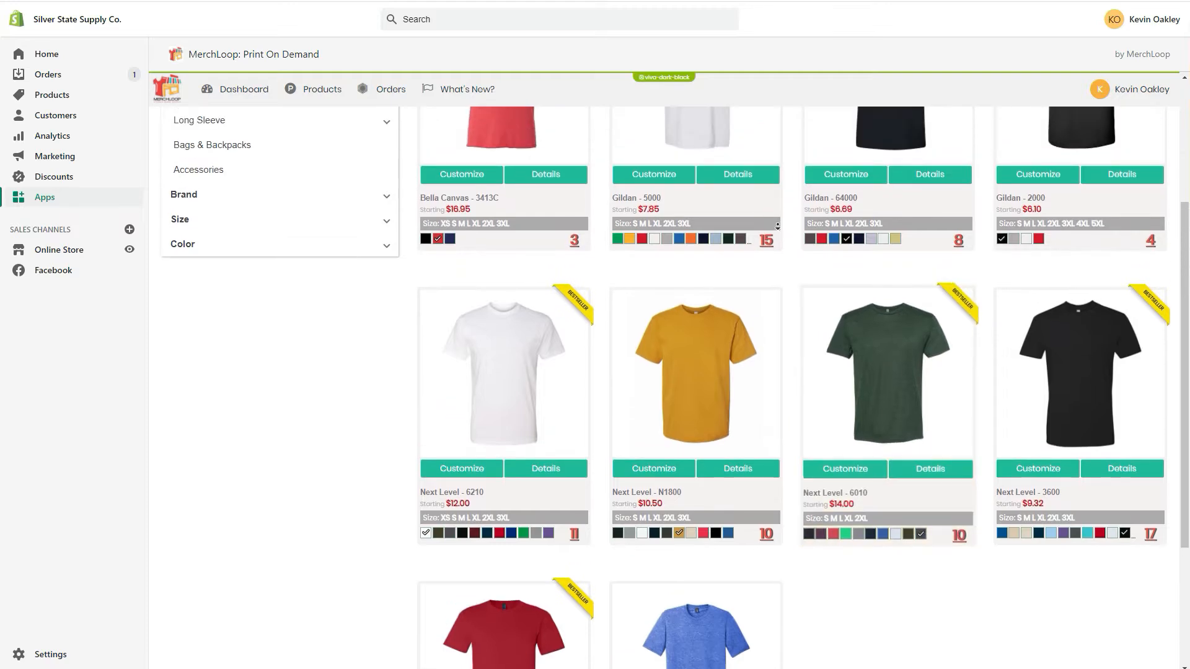
{"action": "scroll", "coordinate": [777, 220], "scroll_direction": "down", "scroll_amount": 1}
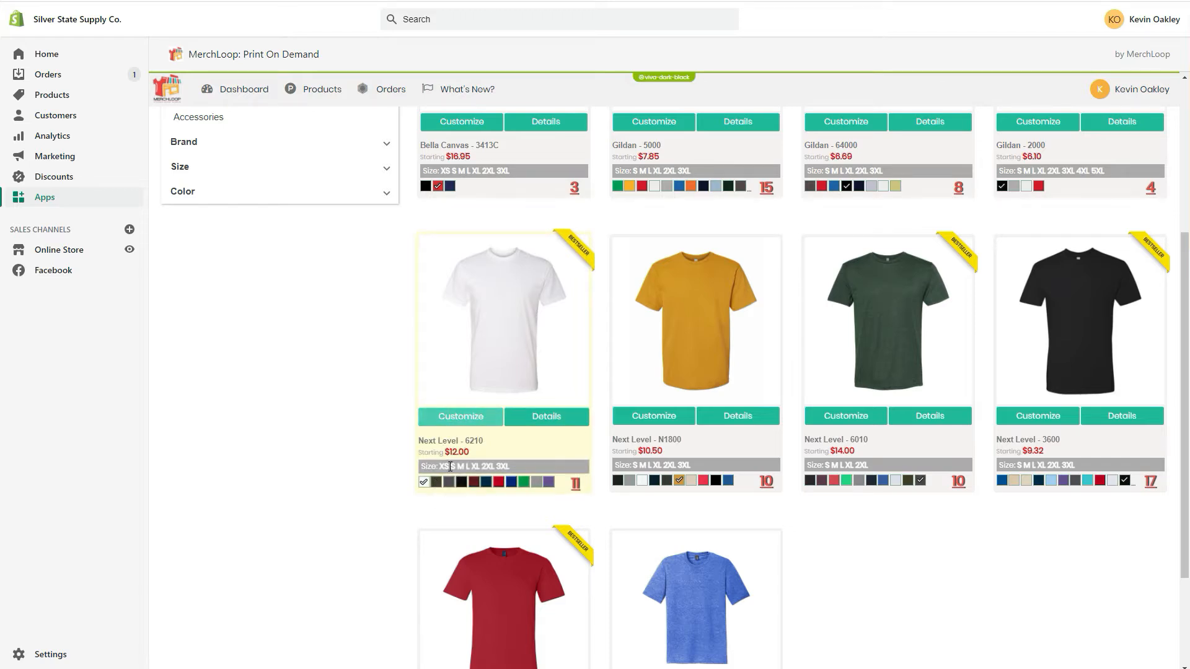
{"action": "left_click", "coordinate": [437, 482]}
{"action": "left_click", "coordinate": [449, 482]}
{"action": "left_click", "coordinate": [474, 483]}
{"action": "left_click", "coordinate": [499, 482]}
{"action": "left_click", "coordinate": [511, 482]}
{"action": "left_click", "coordinate": [537, 482]}
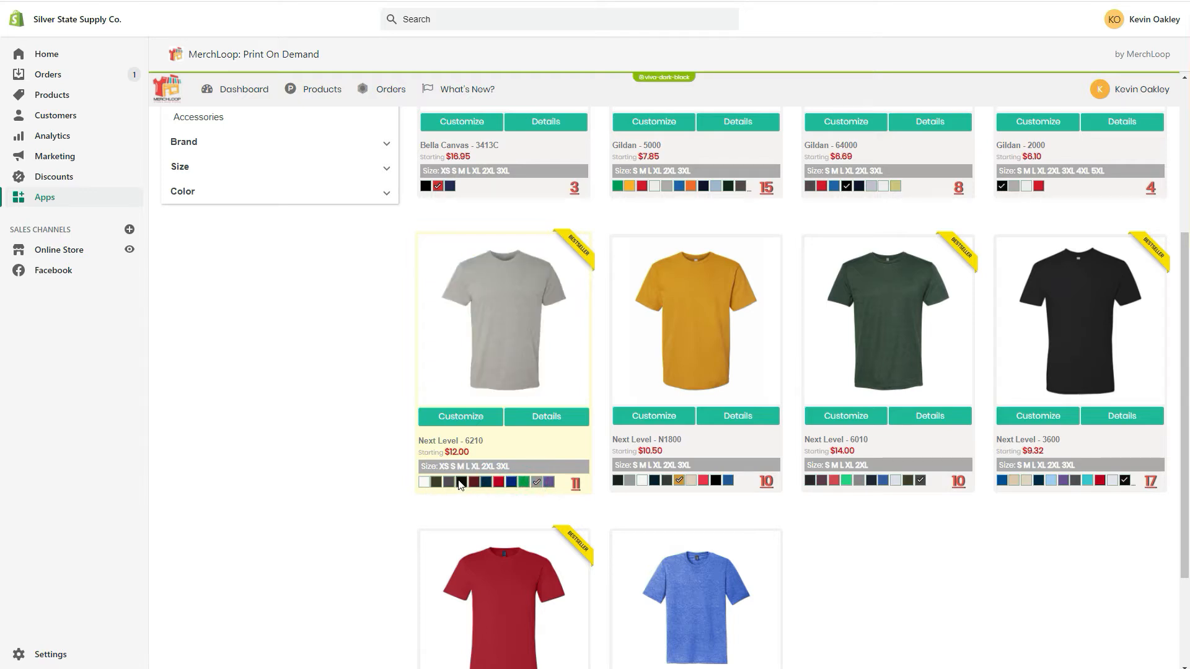
Choose the olive green color for the Next Level 6210 shirt and start customizing it
{"action": "left_click", "coordinate": [462, 483]}
{"action": "left_click", "coordinate": [449, 482]}
{"action": "left_click", "coordinate": [437, 483]}
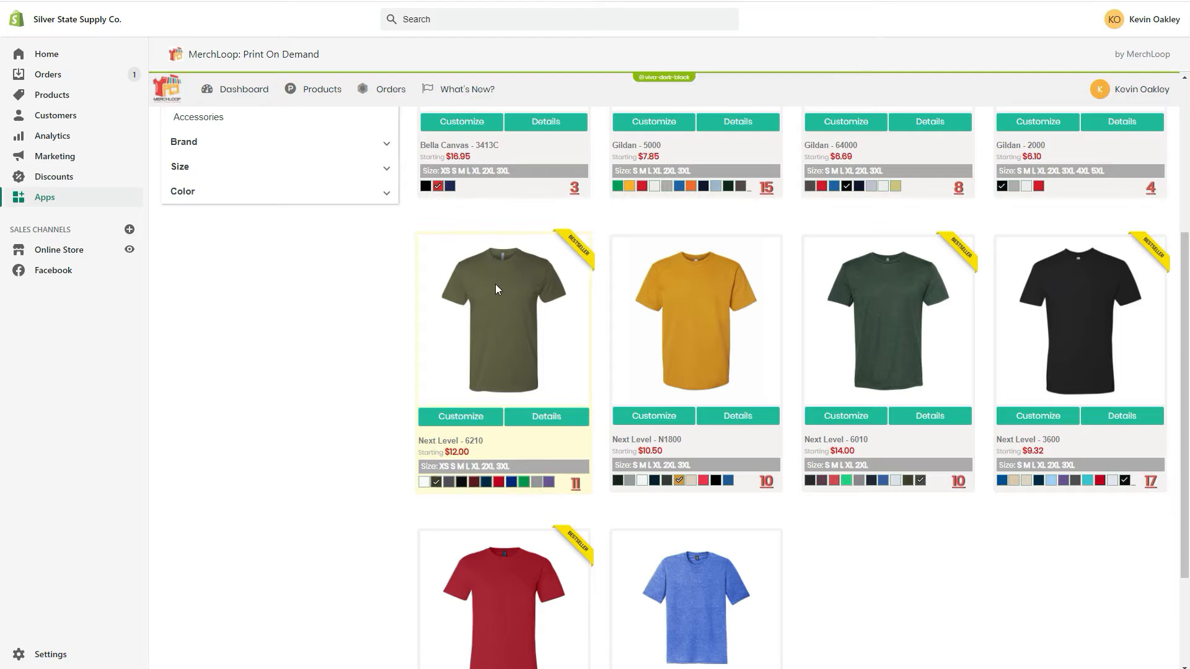
{"action": "left_click", "coordinate": [474, 417]}
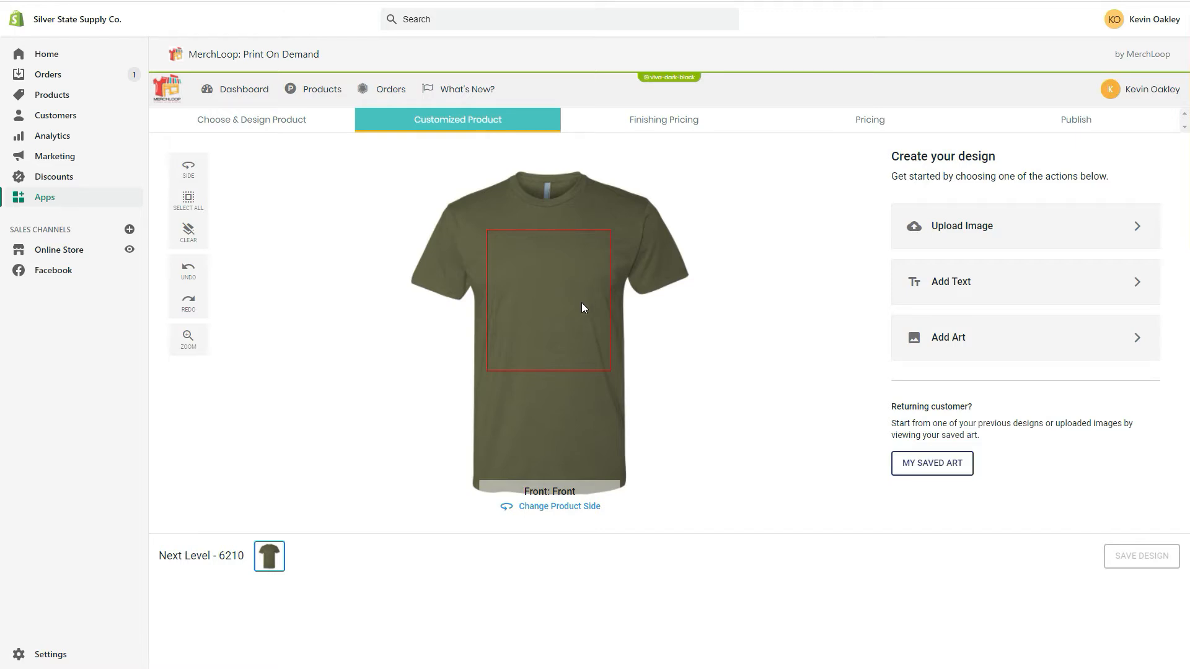
Upload the MerchLoop-Iconwithtext image as artwork and keep its original white areas
{"action": "left_click", "coordinate": [964, 231]}
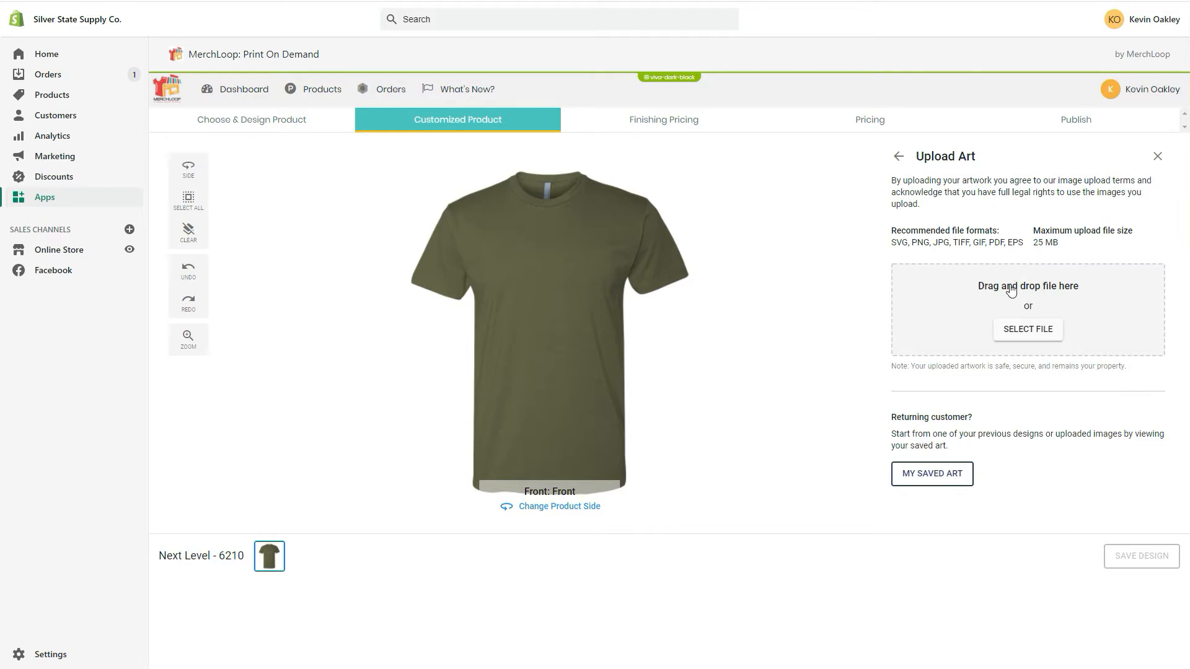
{"action": "left_click", "coordinate": [904, 350]}
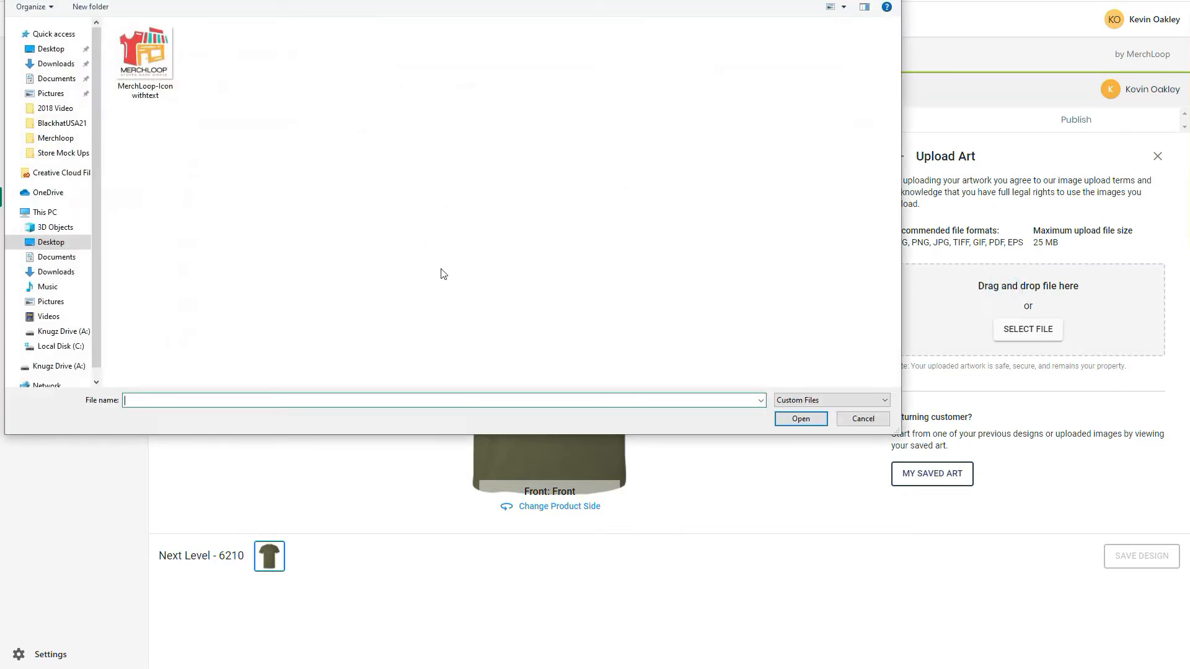
{"action": "double_click", "coordinate": [152, 77]}
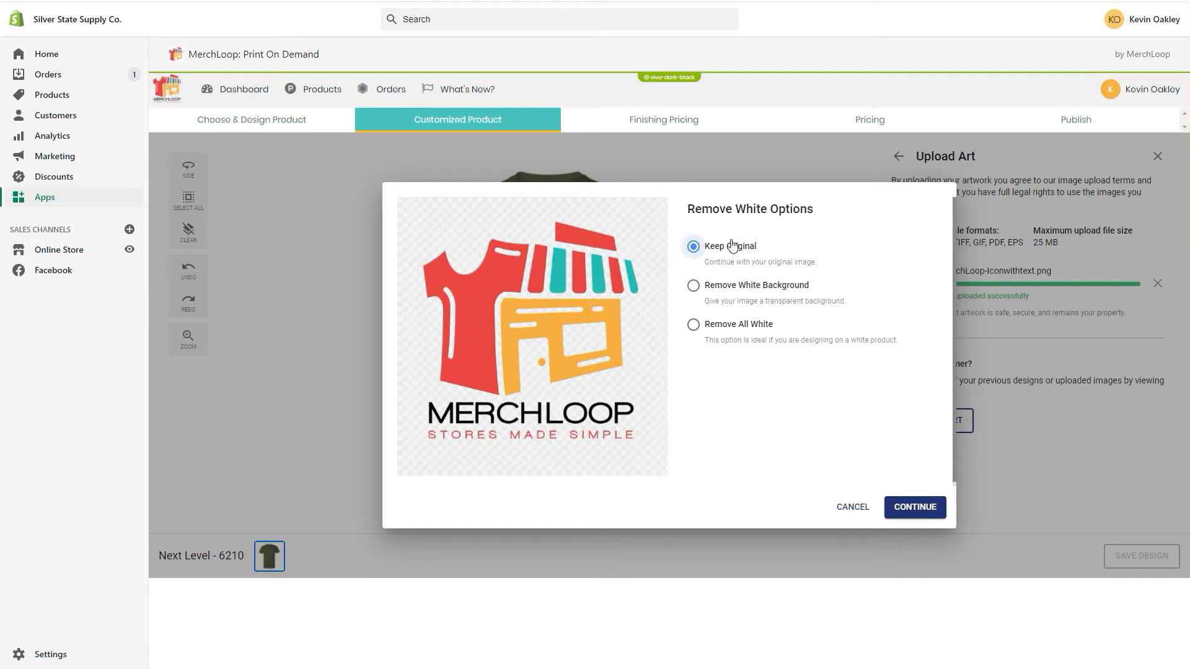
{"action": "left_click", "coordinate": [922, 508]}
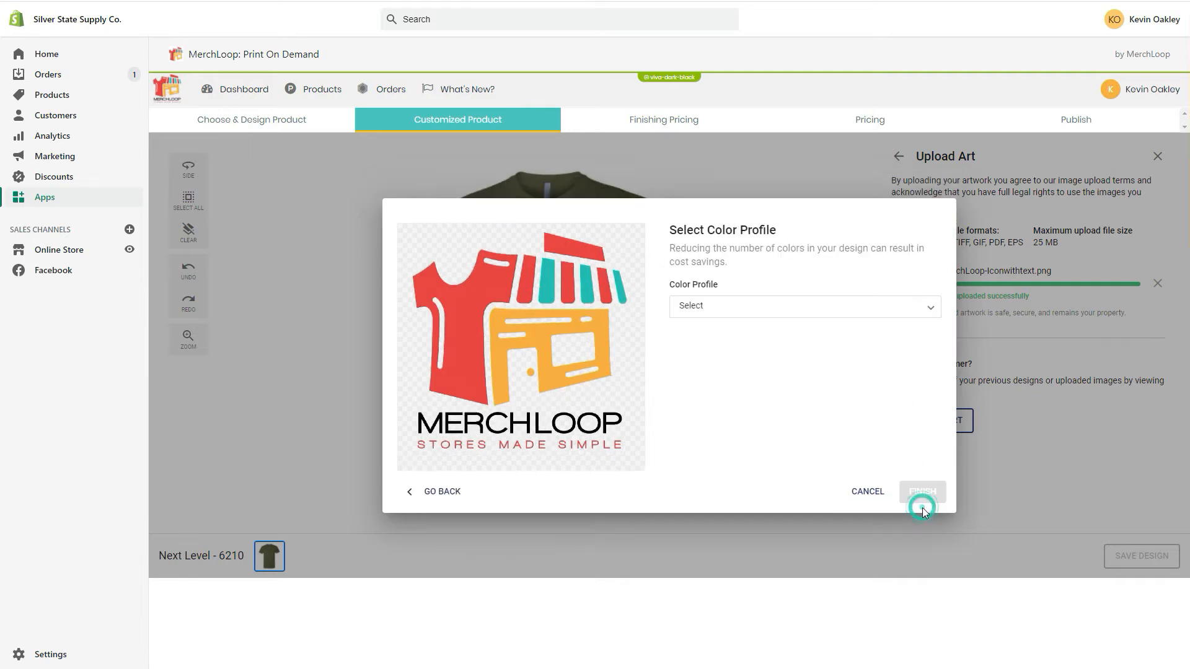
Preview the Black & White color profile, settle on Full Color, and place the logo on the shirt front
{"action": "left_click", "coordinate": [724, 310]}
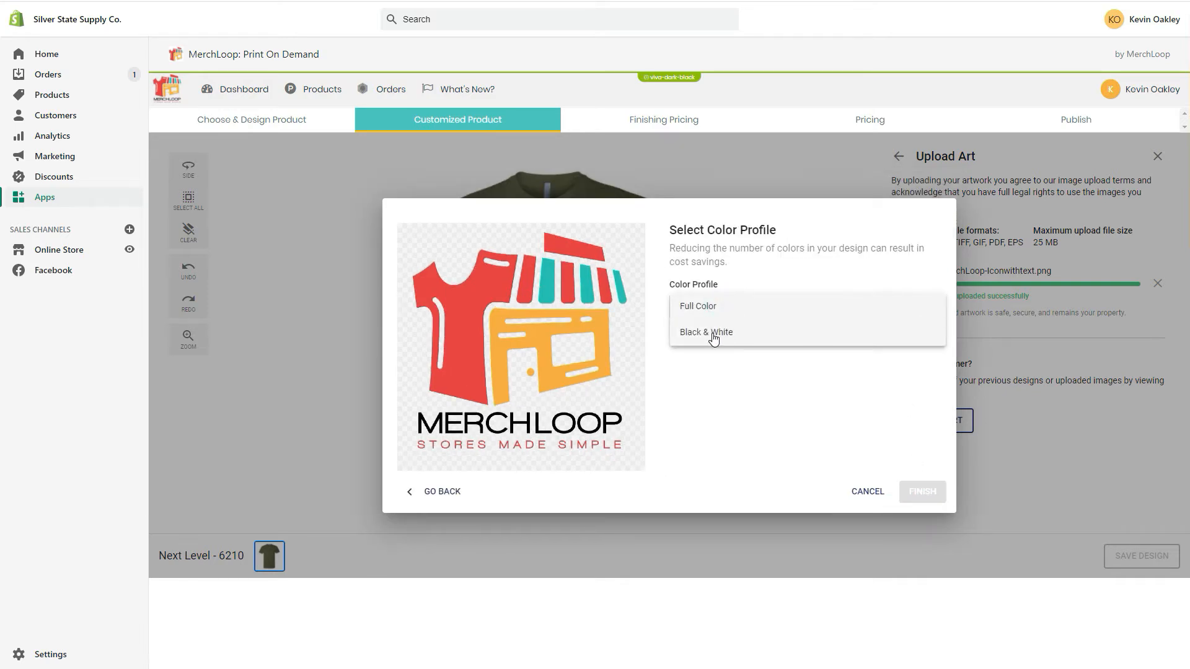
{"action": "left_click", "coordinate": [719, 333]}
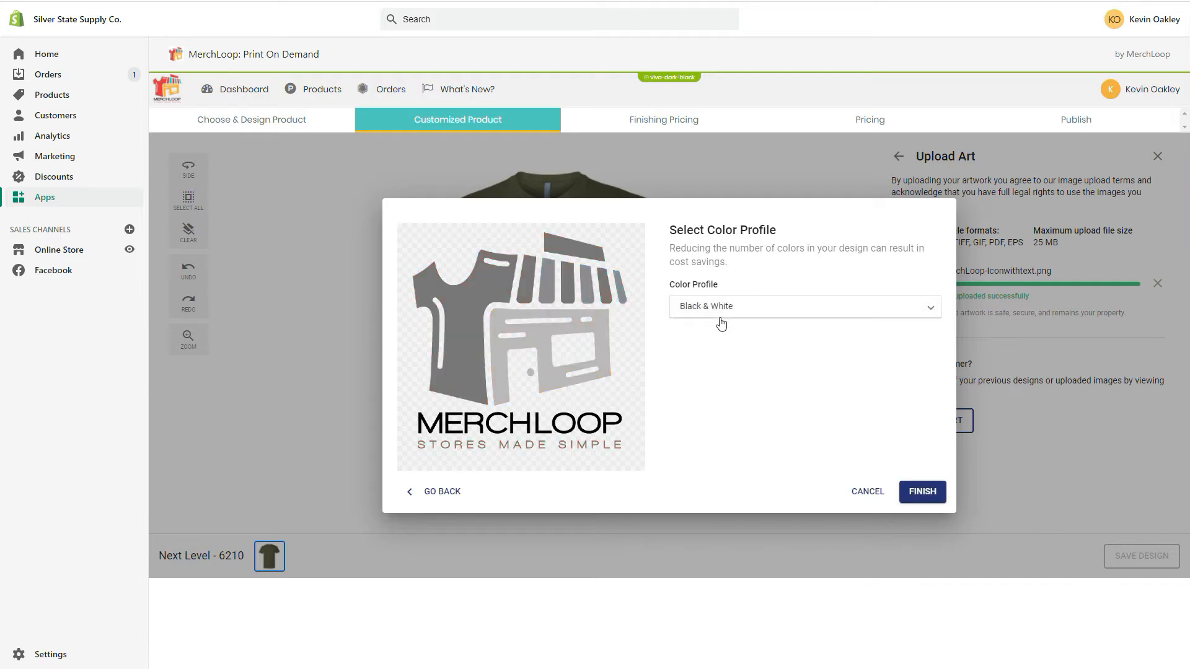
{"action": "left_click", "coordinate": [713, 307]}
{"action": "left_click", "coordinate": [721, 280]}
{"action": "left_click", "coordinate": [916, 493]}
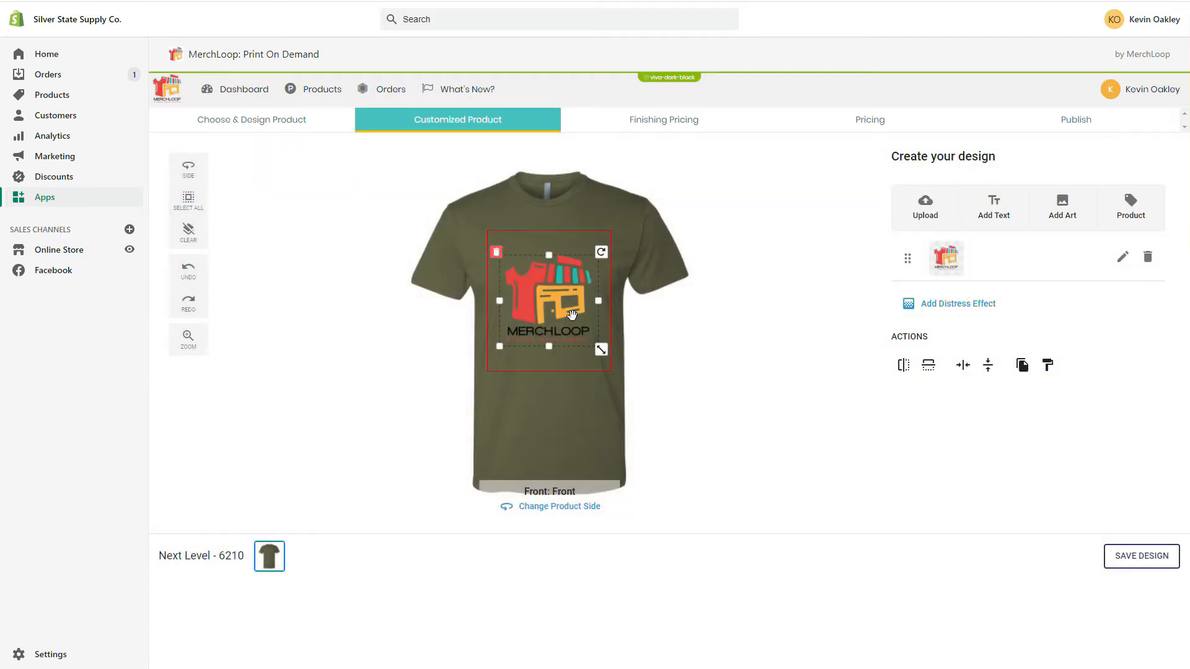
Move the logo around within the front print area and center it horizontally and vertically
{"action": "left_click_drag", "start_coordinate": [571, 314], "coordinate": [572, 300]}
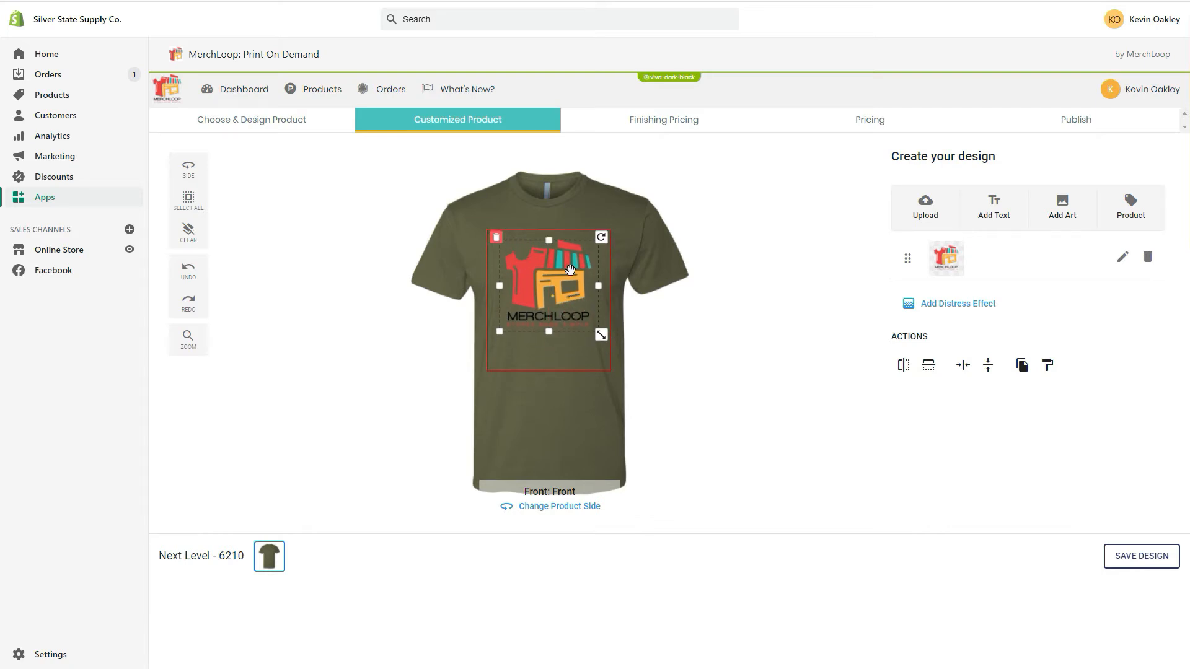
{"action": "left_click_drag", "start_coordinate": [570, 269], "coordinate": [569, 283]}
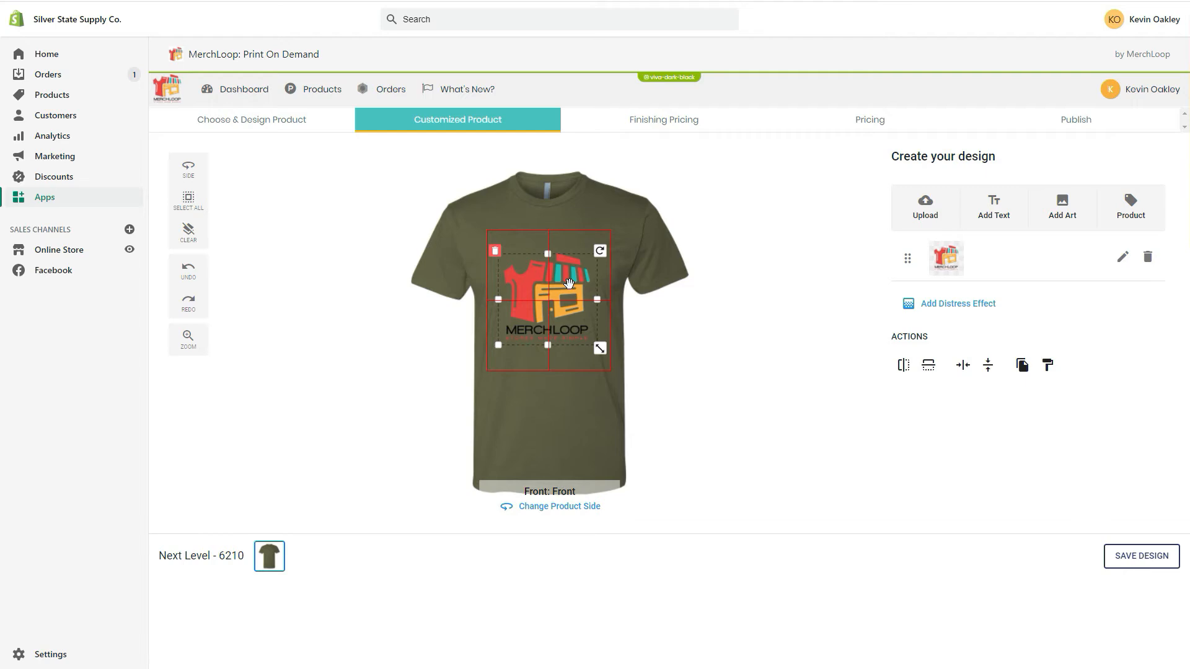
{"action": "left_click_drag", "start_coordinate": [568, 283], "coordinate": [575, 286]}
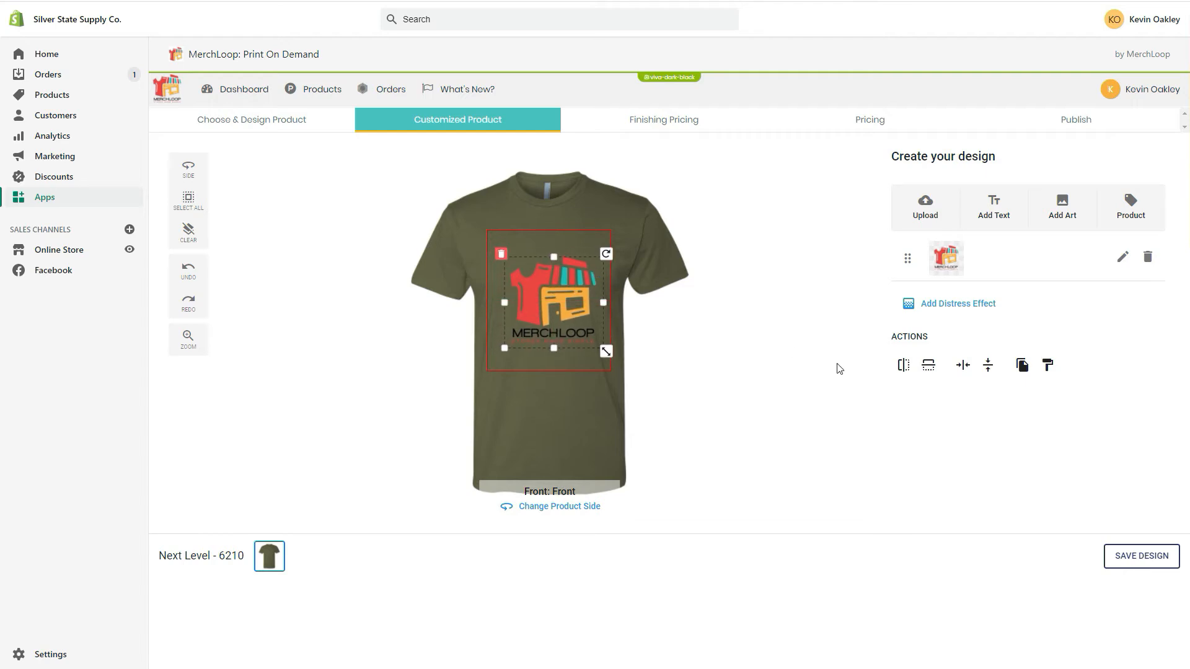
{"action": "left_click", "coordinate": [964, 365]}
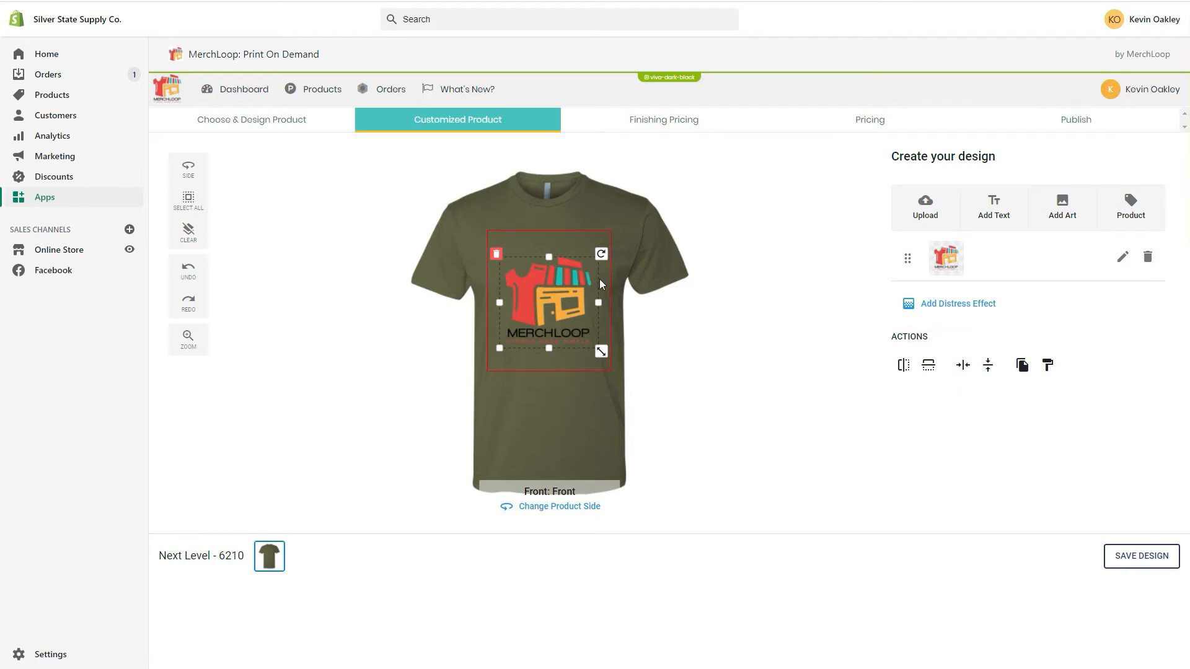
{"action": "left_click", "coordinate": [988, 366]}
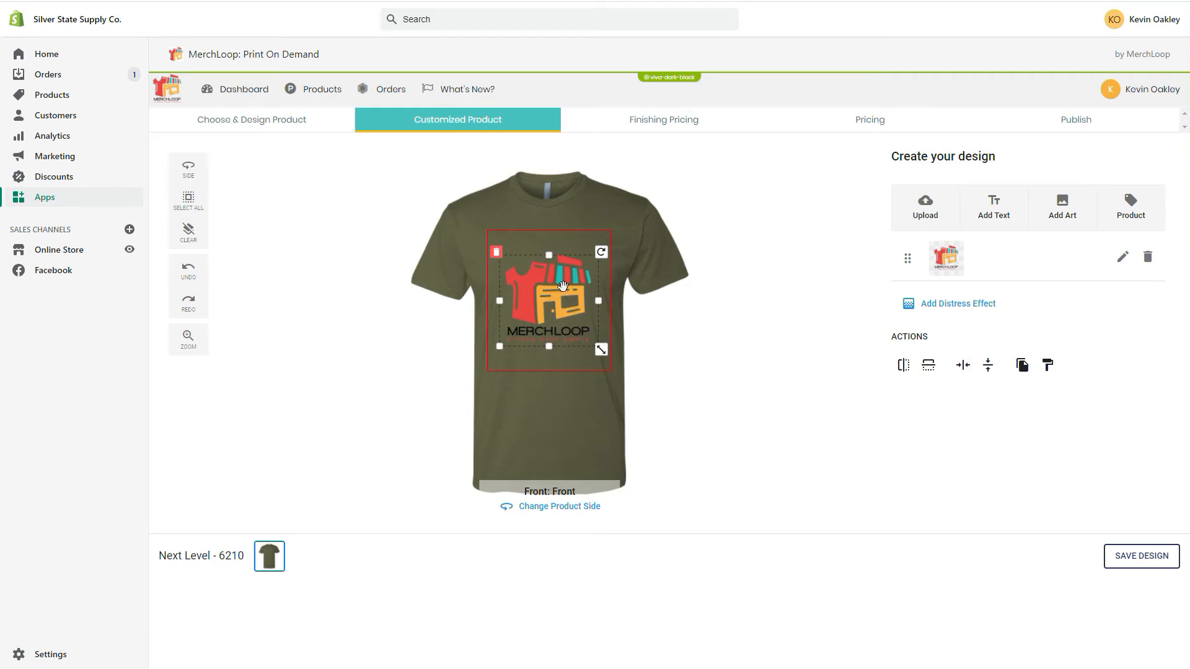
Shrink the logo to a small left-chest size and position it near the print area's upper corner on the wearer's left
{"action": "left_click_drag", "start_coordinate": [549, 295], "coordinate": [549, 276]}
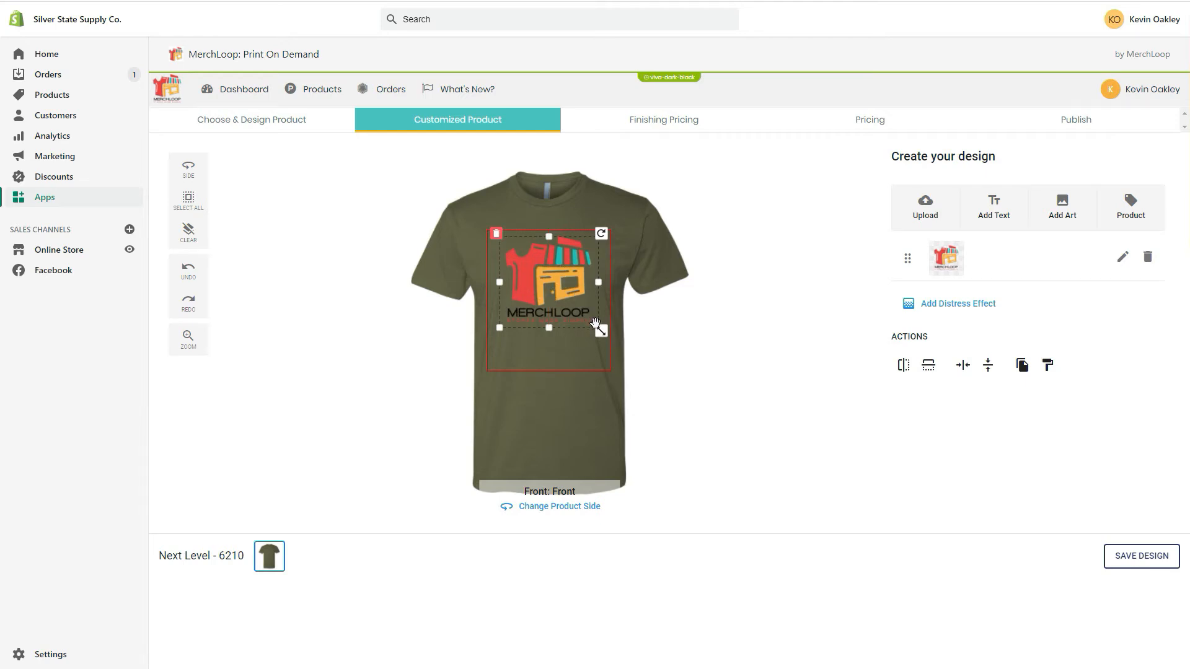
{"action": "left_click_drag", "start_coordinate": [601, 332], "coordinate": [604, 286]}
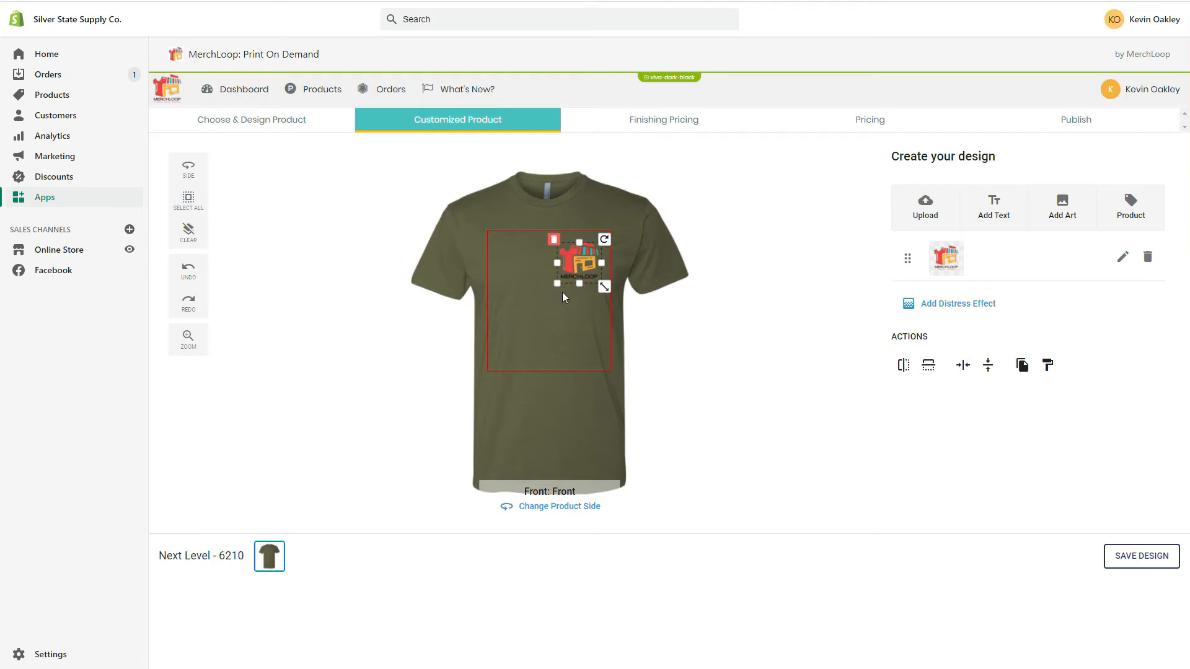
{"action": "left_click", "coordinate": [190, 340]}
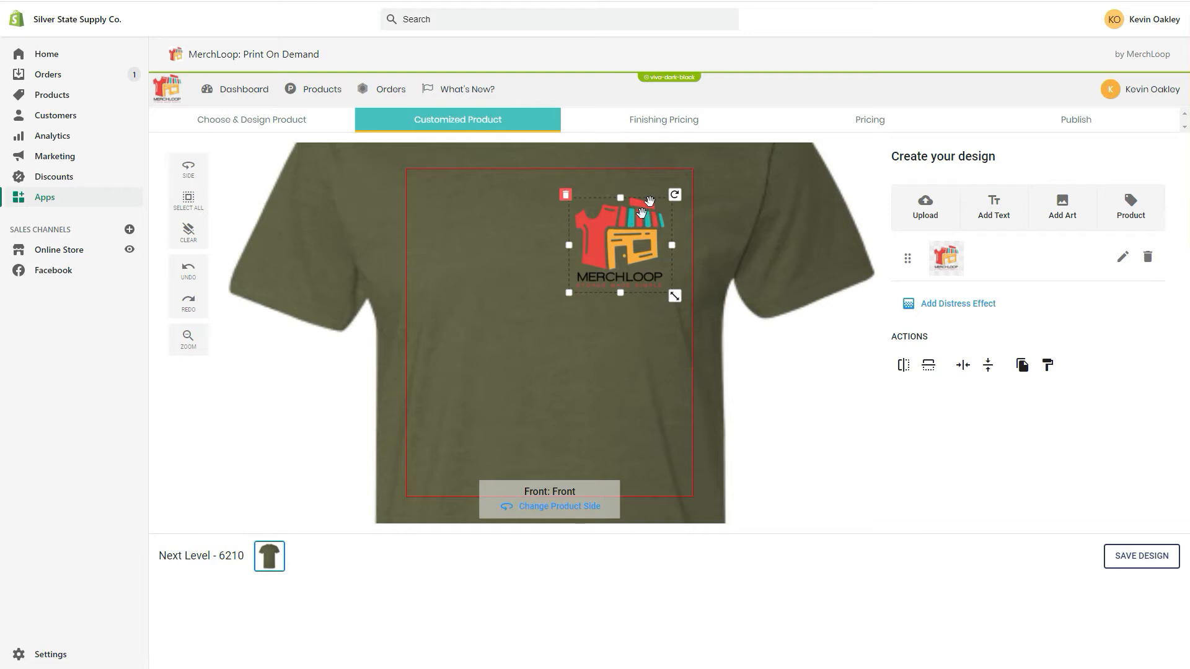
{"action": "left_click_drag", "start_coordinate": [634, 229], "coordinate": [630, 224]}
{"action": "left_click_drag", "start_coordinate": [636, 225], "coordinate": [636, 226]}
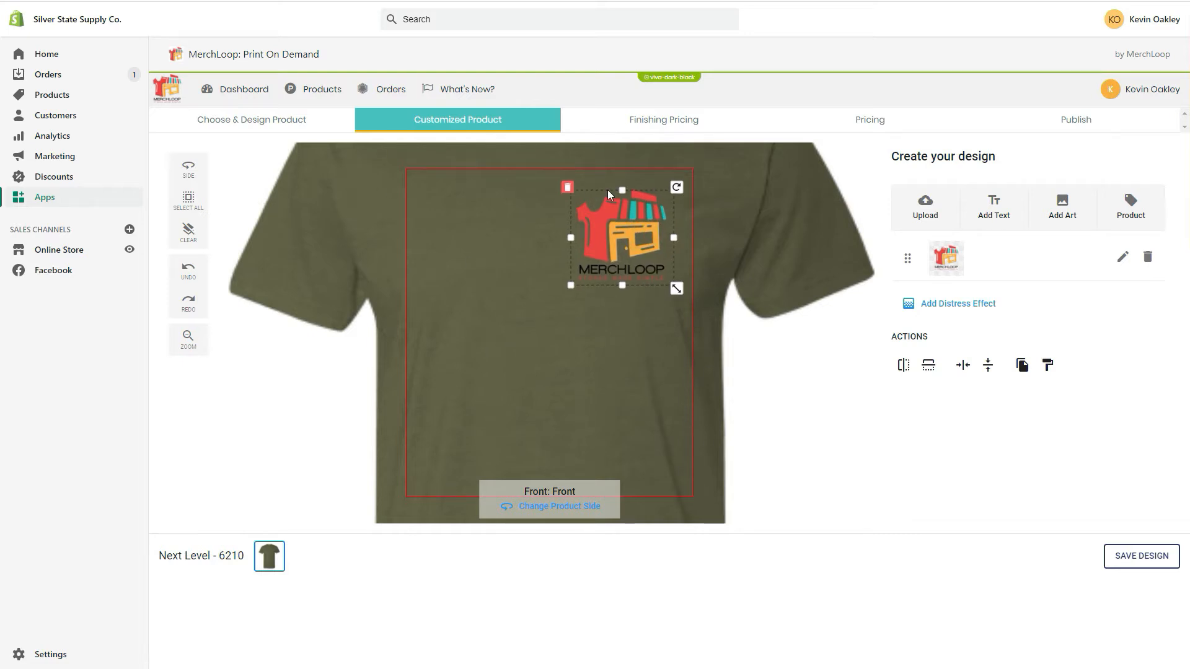
{"action": "left_click_drag", "start_coordinate": [644, 236], "coordinate": [646, 233]}
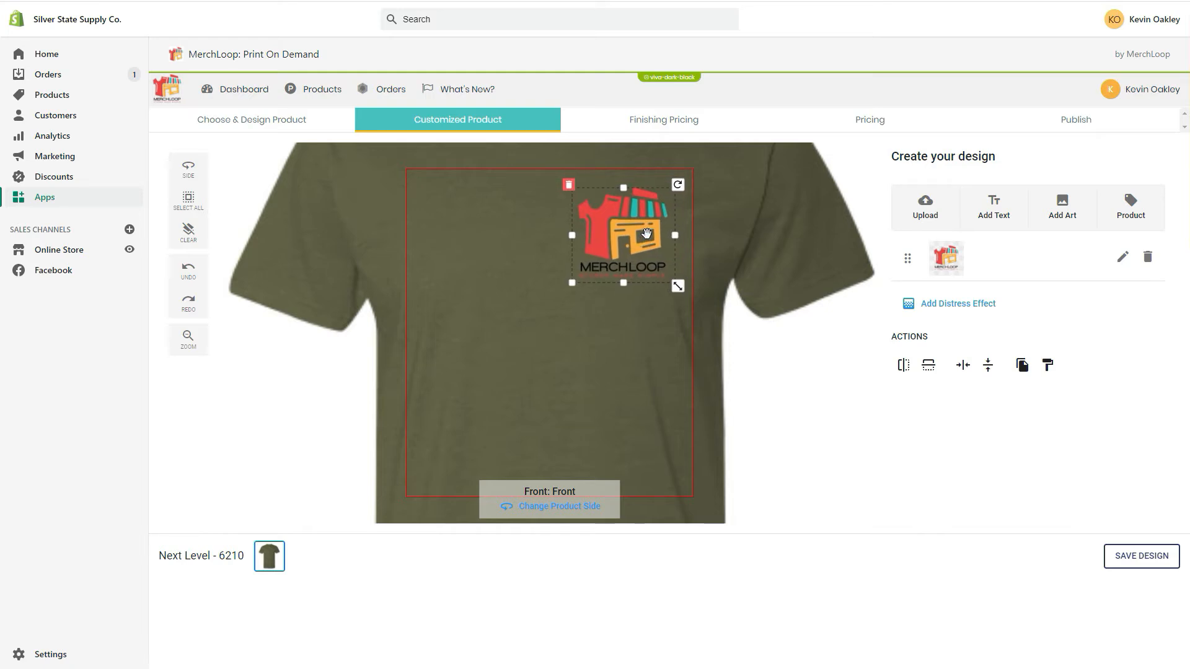
Fine-tune the left-chest logo's placement by nudging it slightly down and to the left
{"action": "left_click_drag", "start_coordinate": [590, 273], "coordinate": [591, 272]}
{"action": "key", "text": "Down"}
{"action": "key", "text": "Down"}
{"action": "key", "text": "Down"}
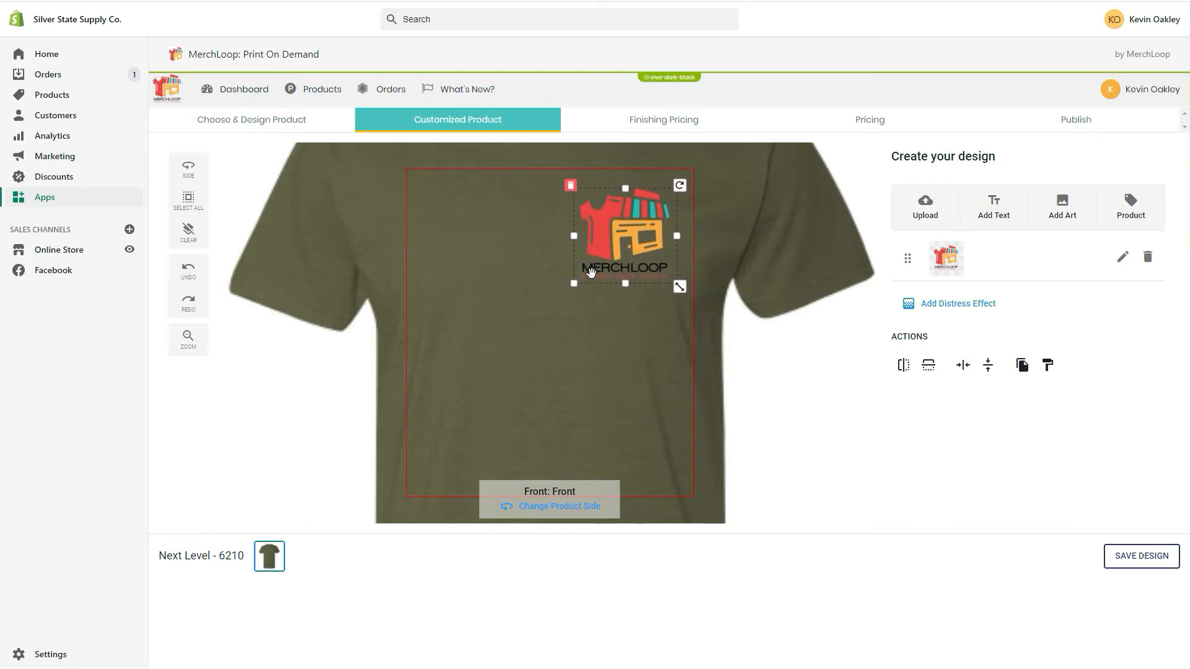
{"action": "key", "text": "Left"}
{"action": "key", "text": "Left"}
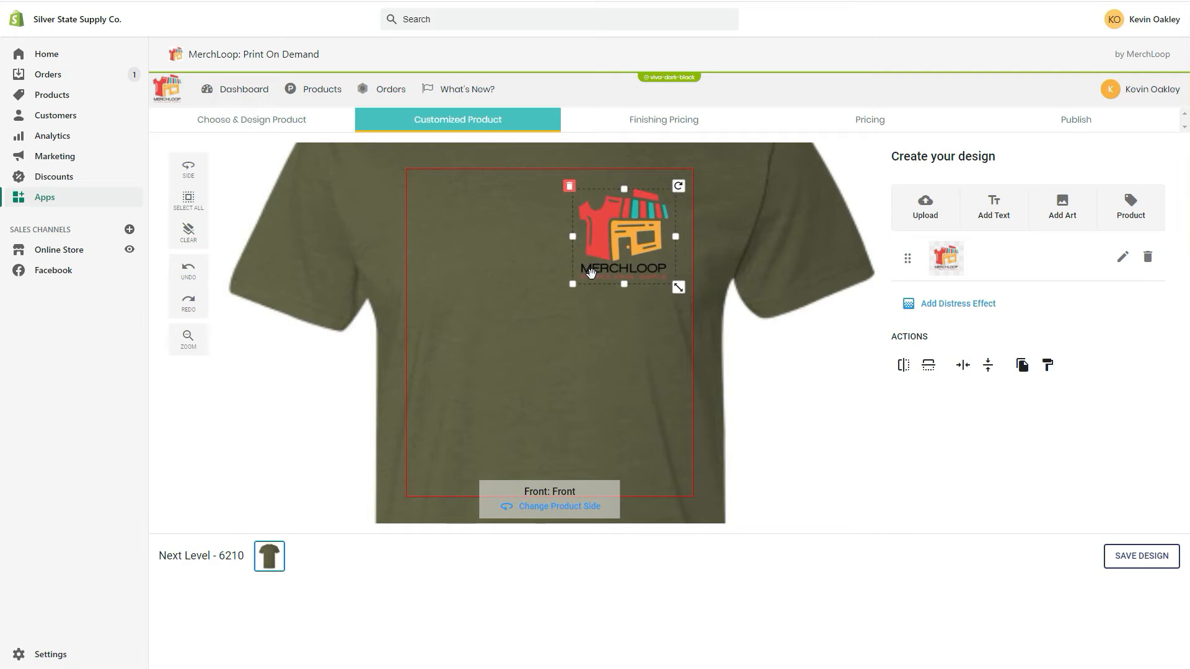
{"action": "left_click", "coordinate": [188, 339]}
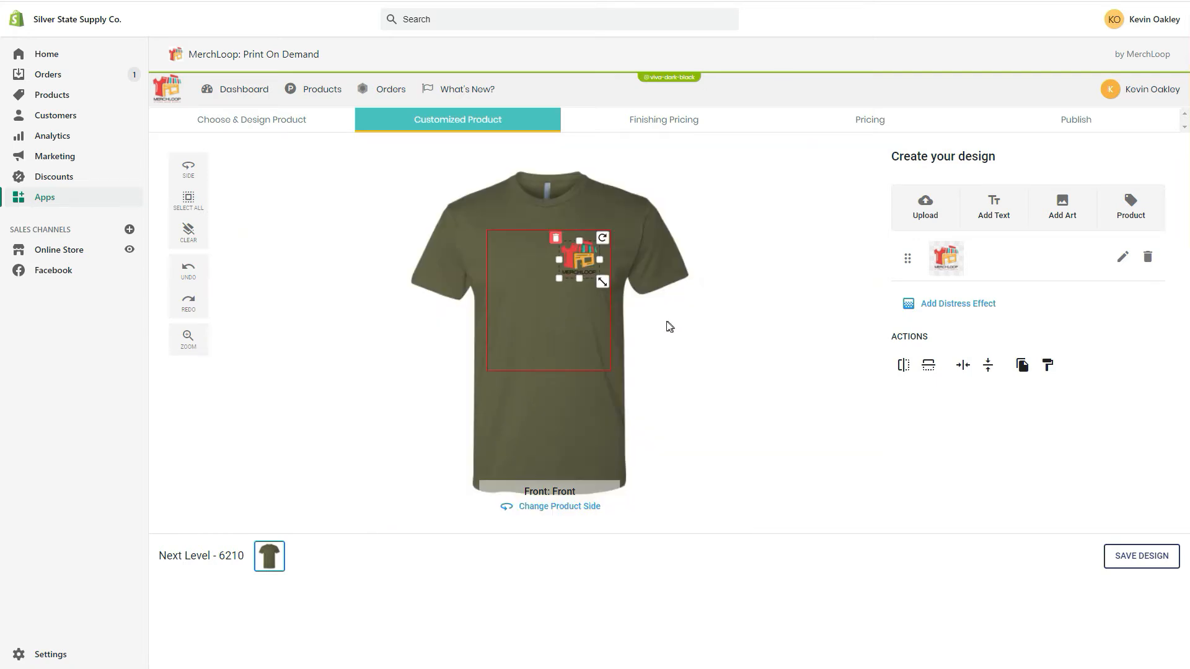
Enlarge the logo across the upper chest and center it horizontally in the print area
{"action": "left_click_drag", "start_coordinate": [590, 262], "coordinate": [565, 293]}
{"action": "scroll", "coordinate": [562, 315], "scroll_direction": "down", "scroll_amount": 1}
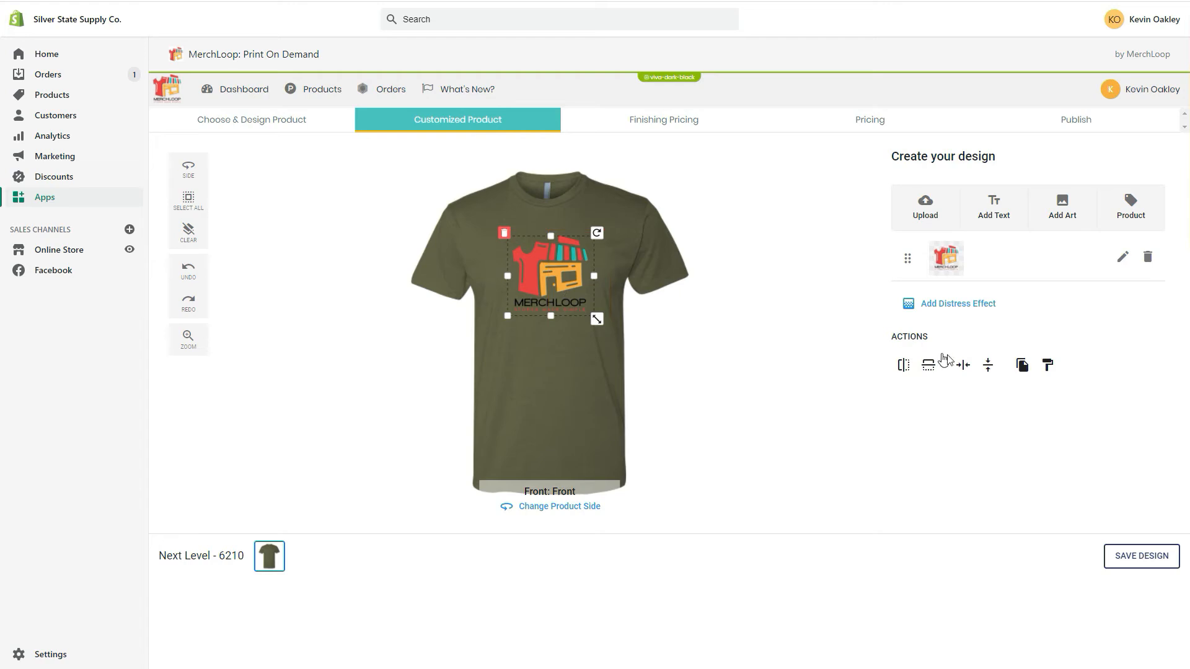
{"action": "left_click", "coordinate": [962, 365]}
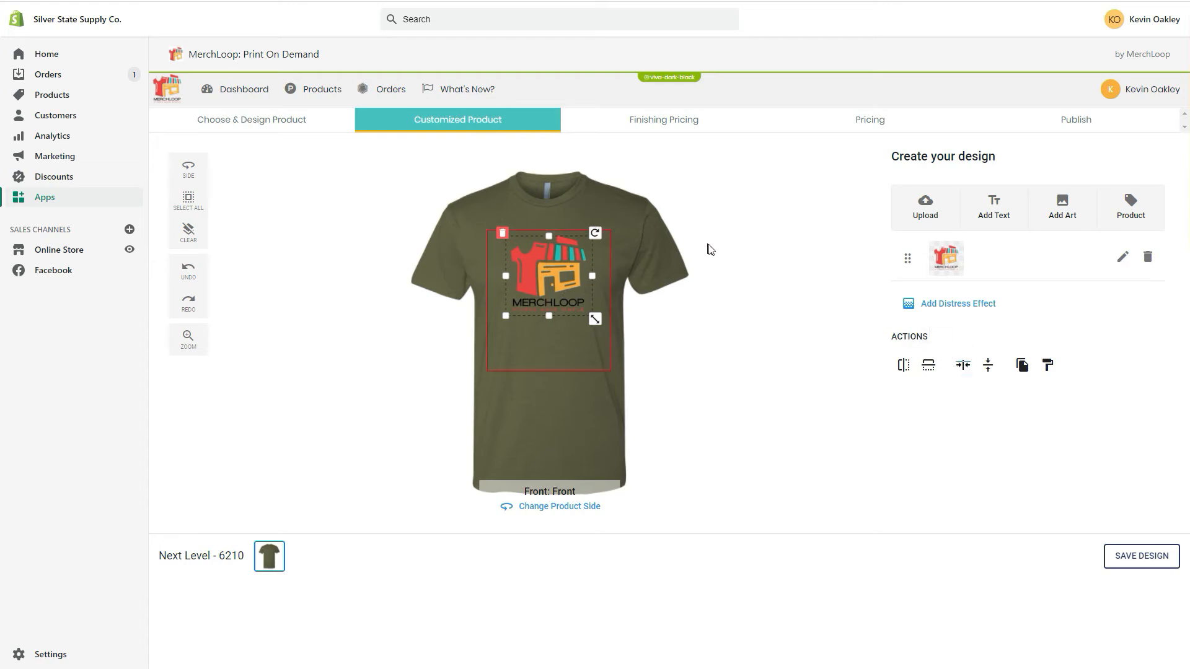
{"action": "left_click", "coordinate": [735, 269]}
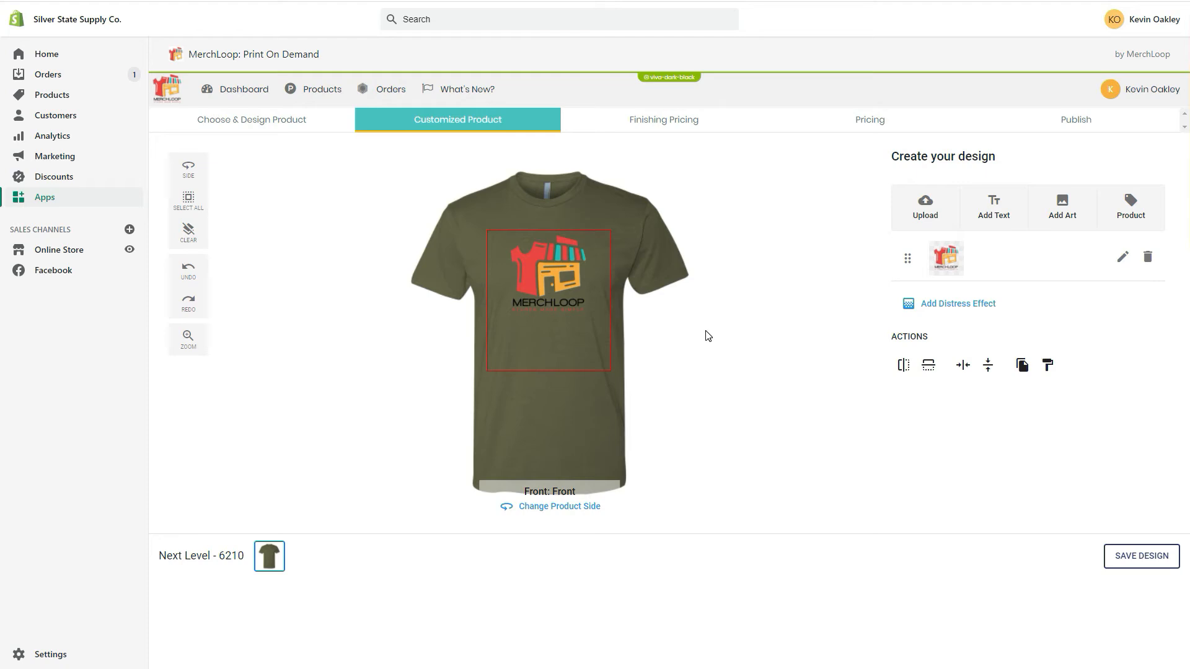
{"action": "left_click", "coordinate": [565, 287]}
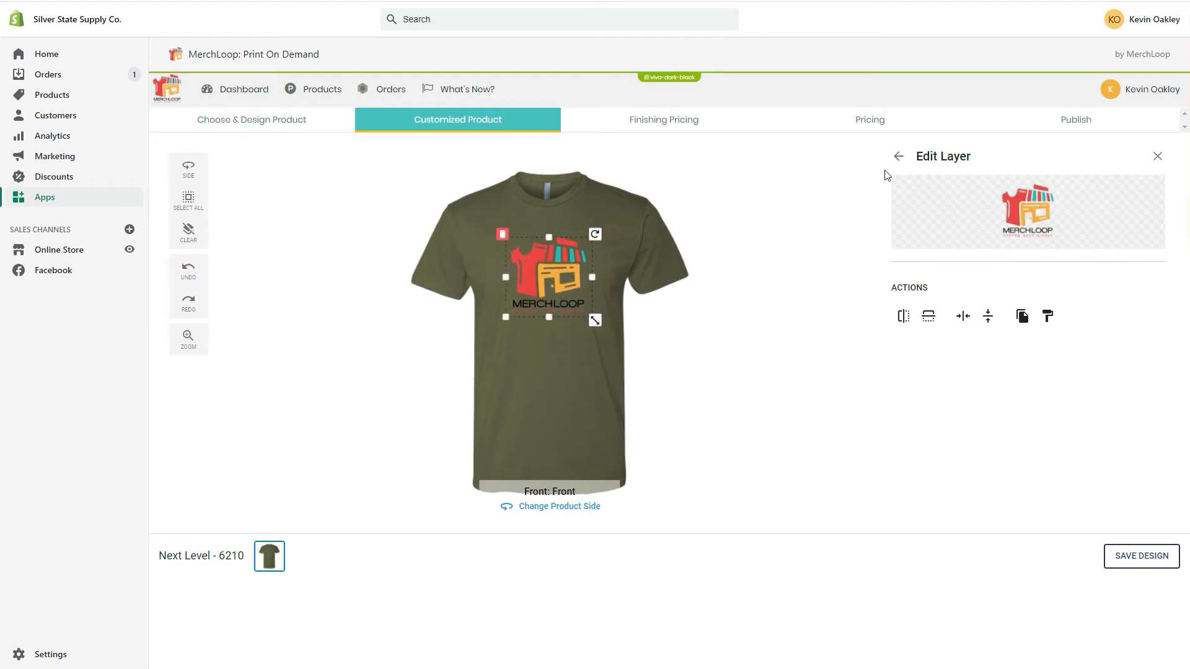
{"action": "left_click", "coordinate": [674, 332]}
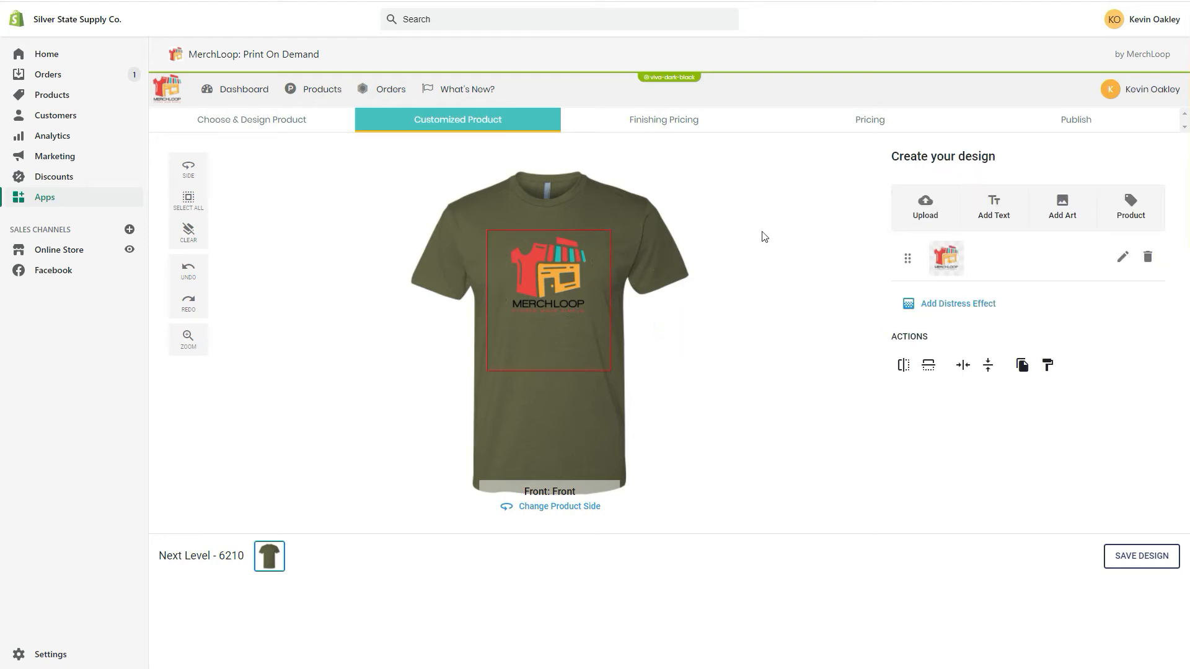
Save the design as "Merchloop Full Front" and opt in to a customized sizing label
{"action": "left_click", "coordinate": [1160, 557]}
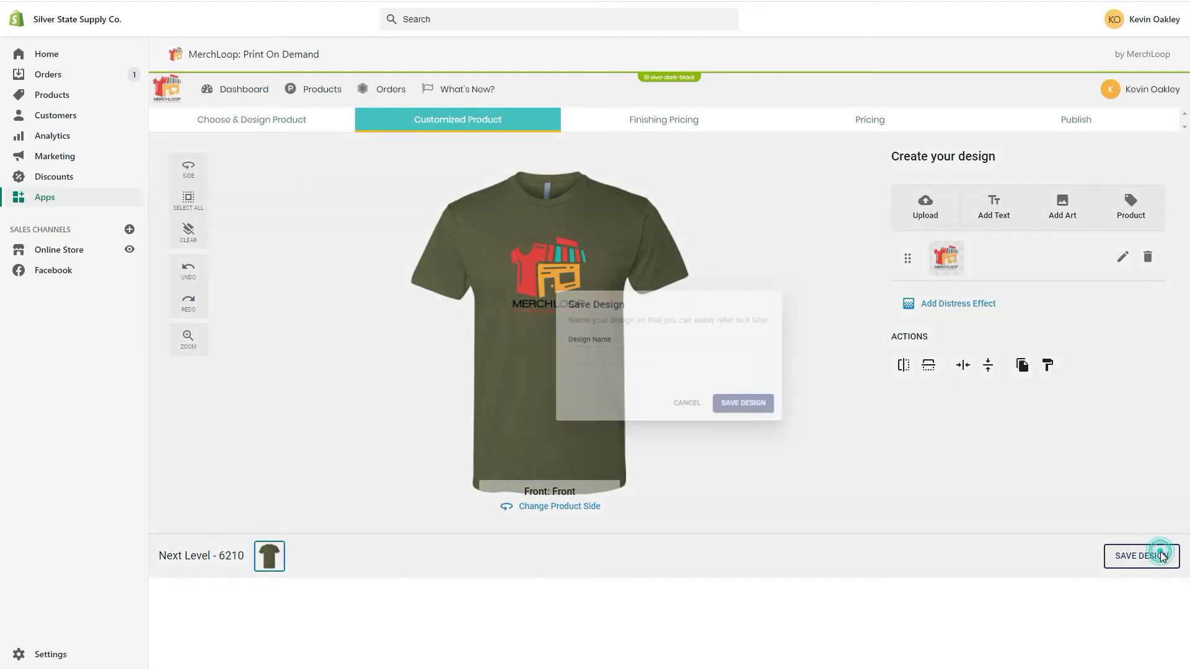
{"action": "type", "text": "Me"}
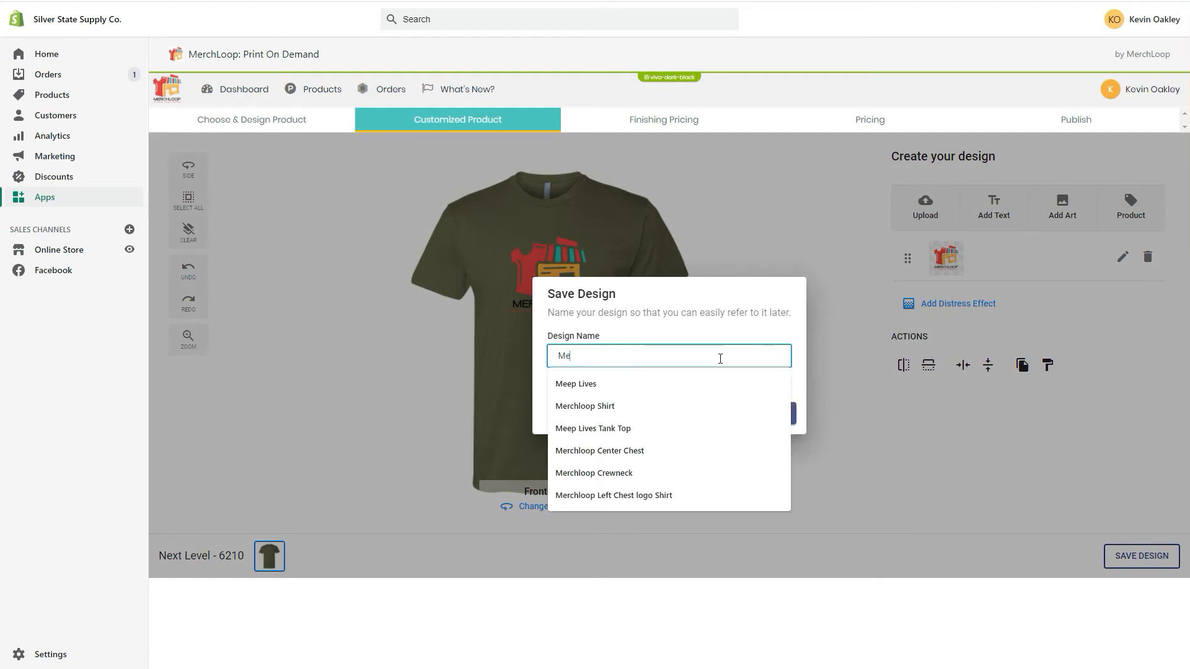
{"action": "type", "text": "rchloop Full F"}
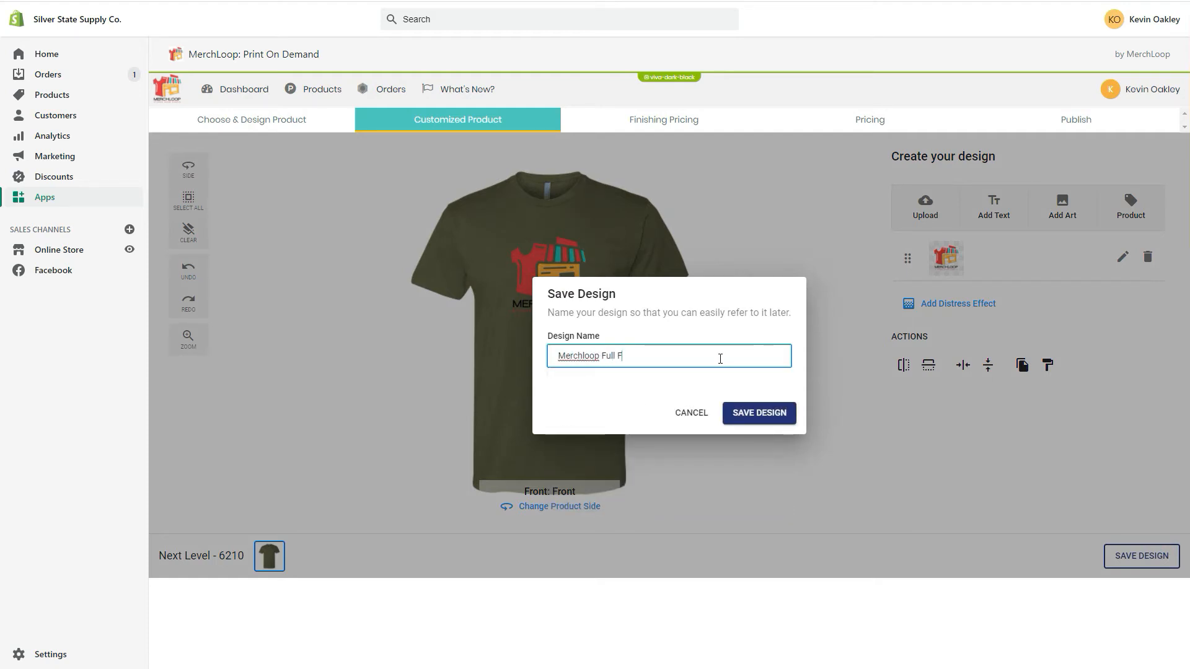
{"action": "type", "text": "ront"}
{"action": "key", "text": "Return"}
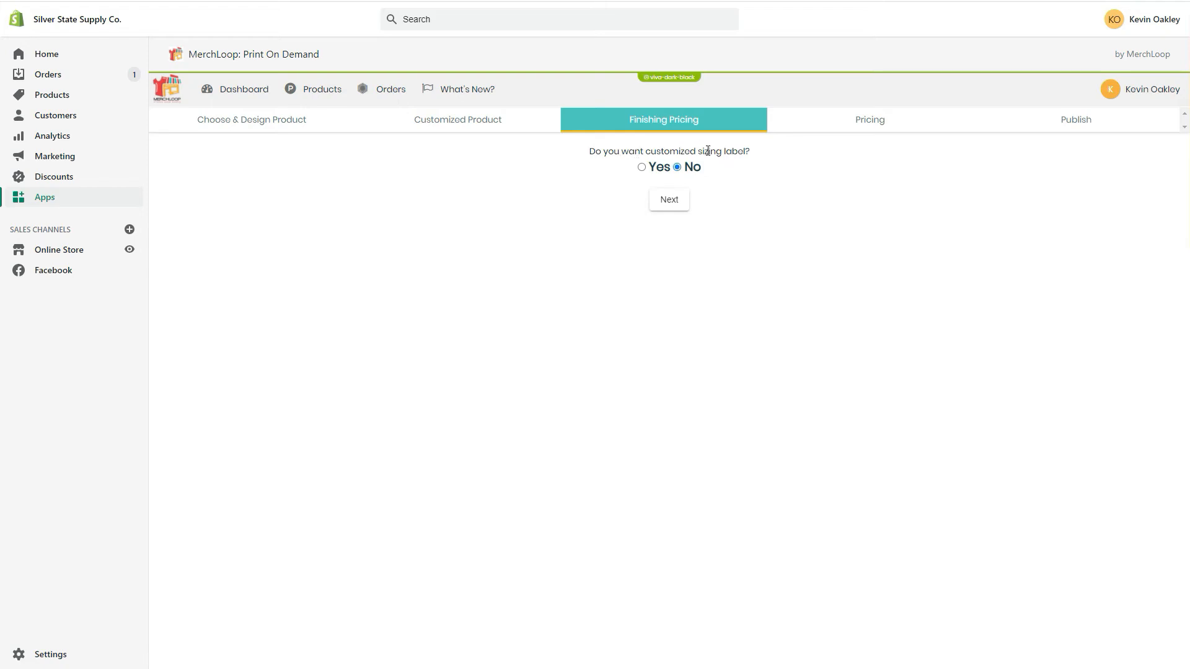
{"action": "left_click", "coordinate": [642, 167]}
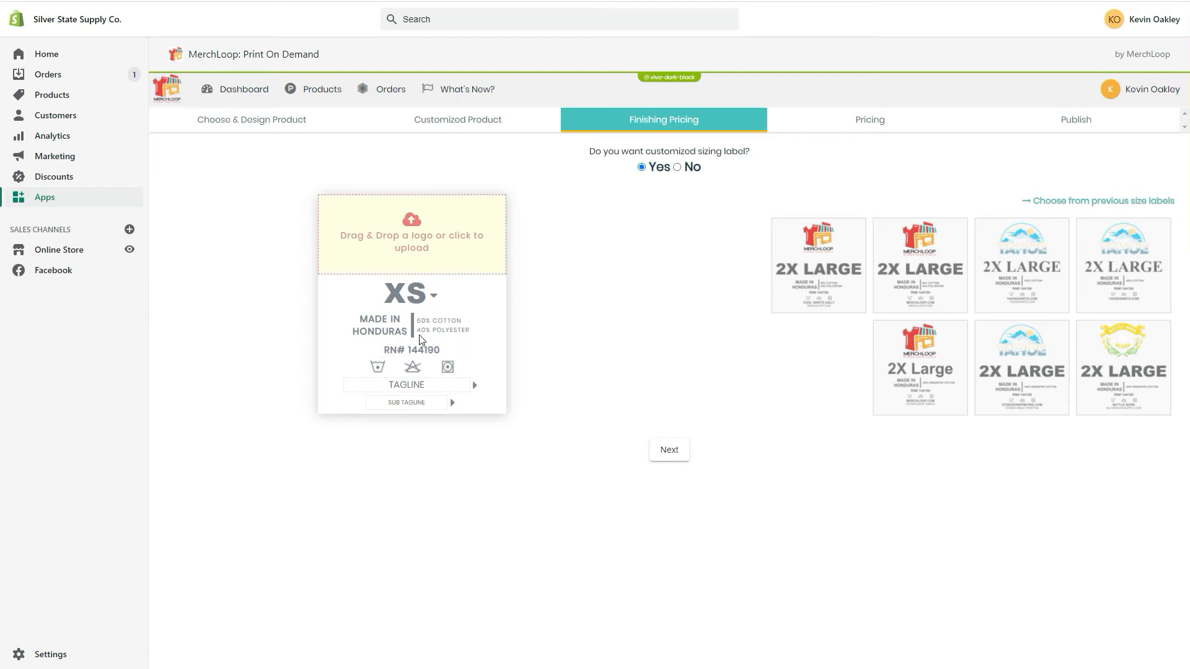
Try Style 2 and Style 3 for the size lettering on the label, and return it to Style 1
{"action": "left_click", "coordinate": [433, 296]}
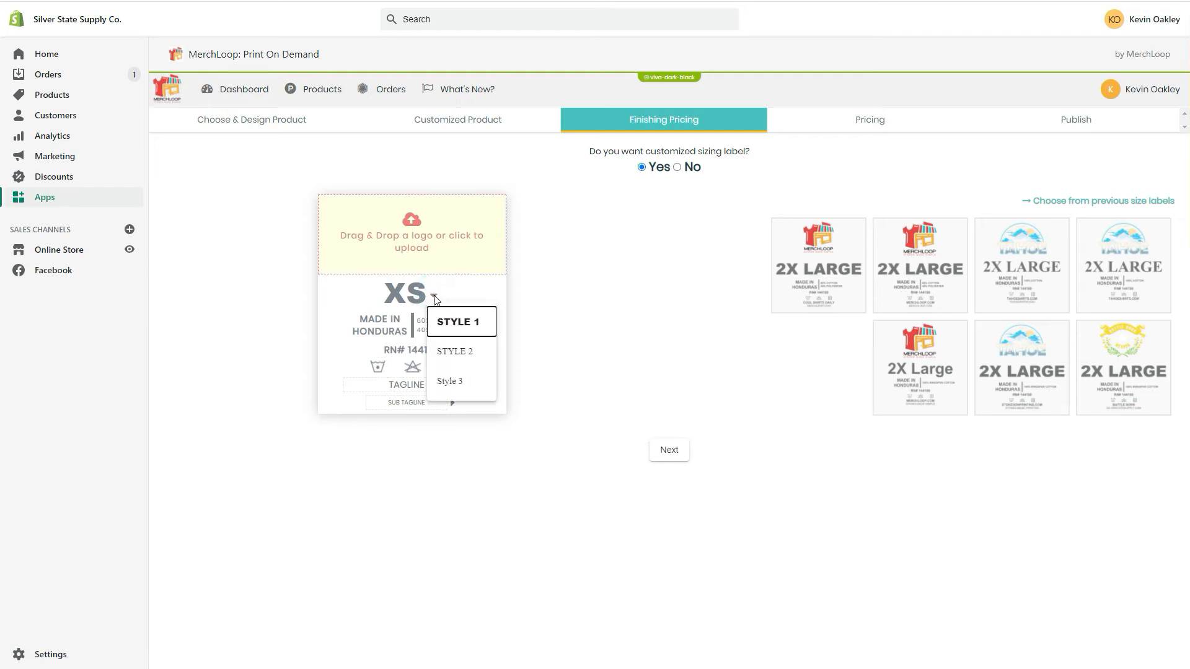
{"action": "left_click", "coordinate": [456, 351]}
{"action": "left_click", "coordinate": [432, 295]}
{"action": "left_click", "coordinate": [456, 384]}
{"action": "left_click", "coordinate": [434, 295]}
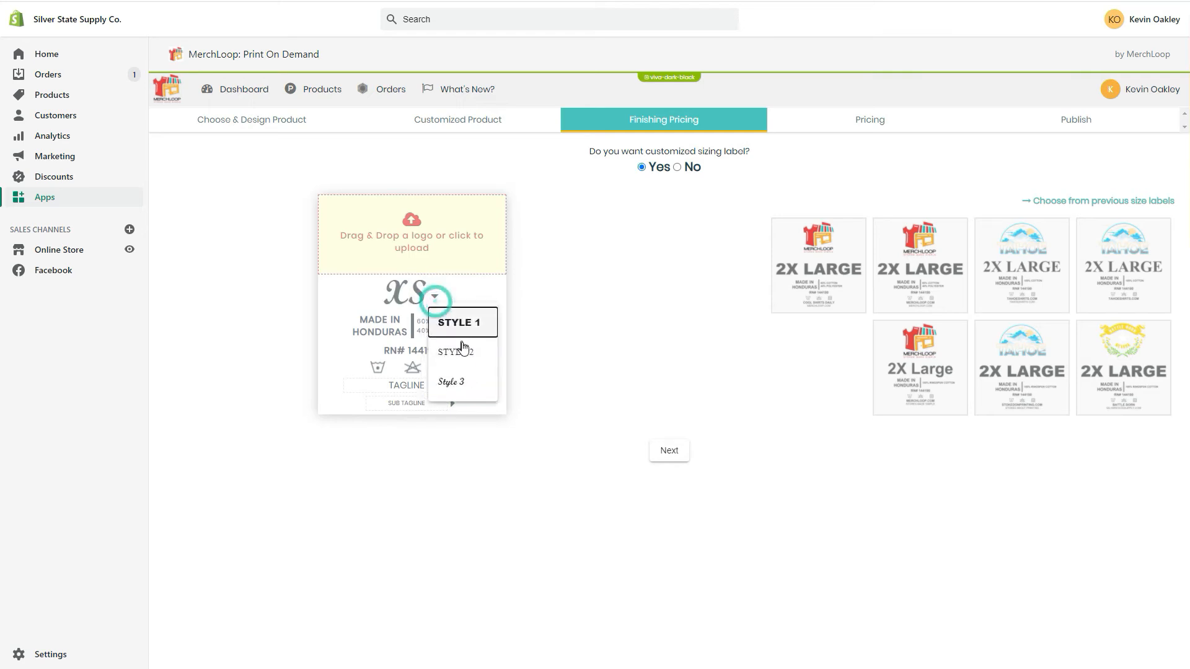
{"action": "left_click", "coordinate": [460, 336]}
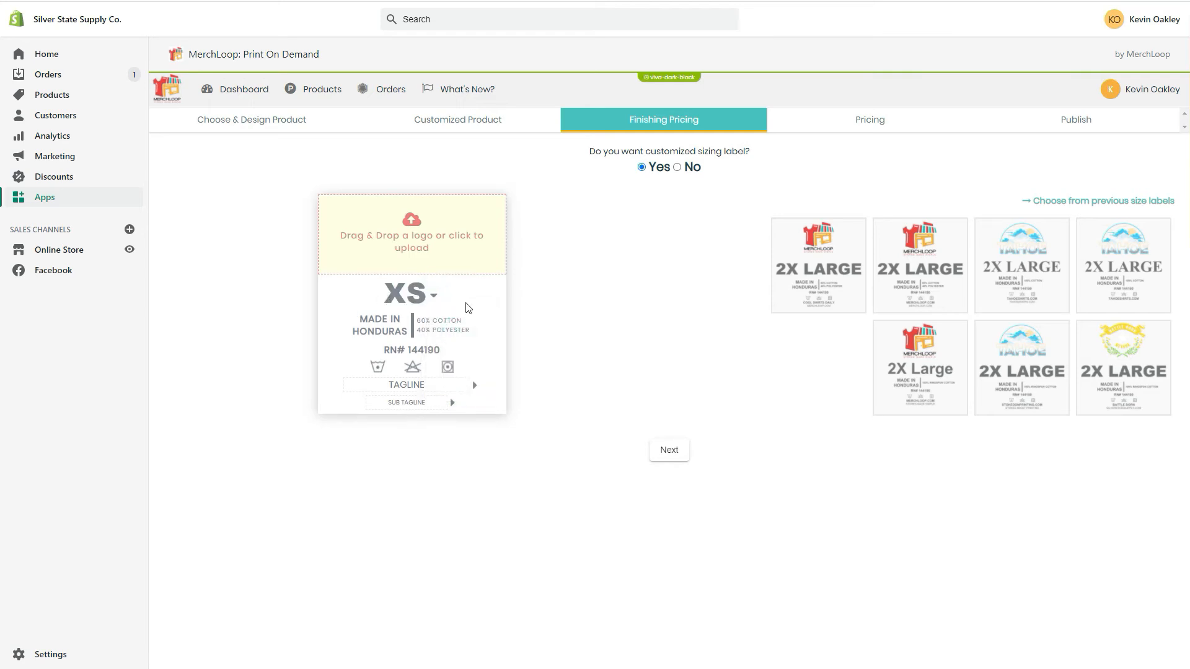
Try several previous size labels, including the Battle Born one, and settle on the Tahoe label with serif size lettering
{"action": "left_click", "coordinate": [851, 263]}
{"action": "left_click", "coordinate": [1014, 259]}
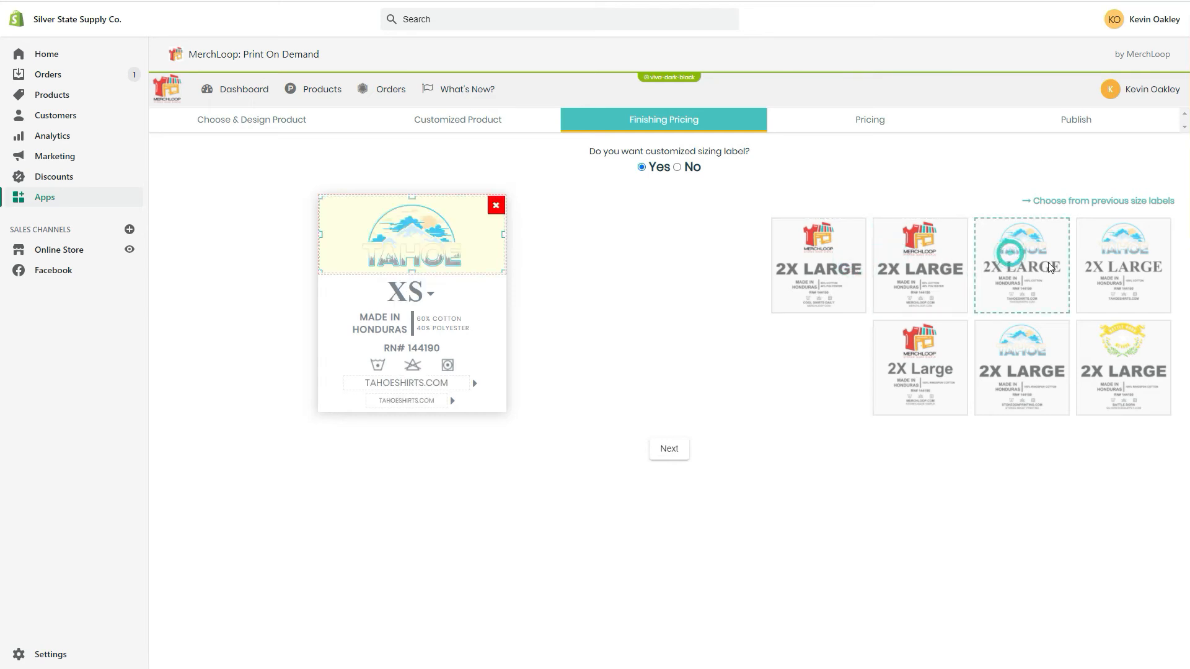
{"action": "left_click", "coordinate": [1125, 375]}
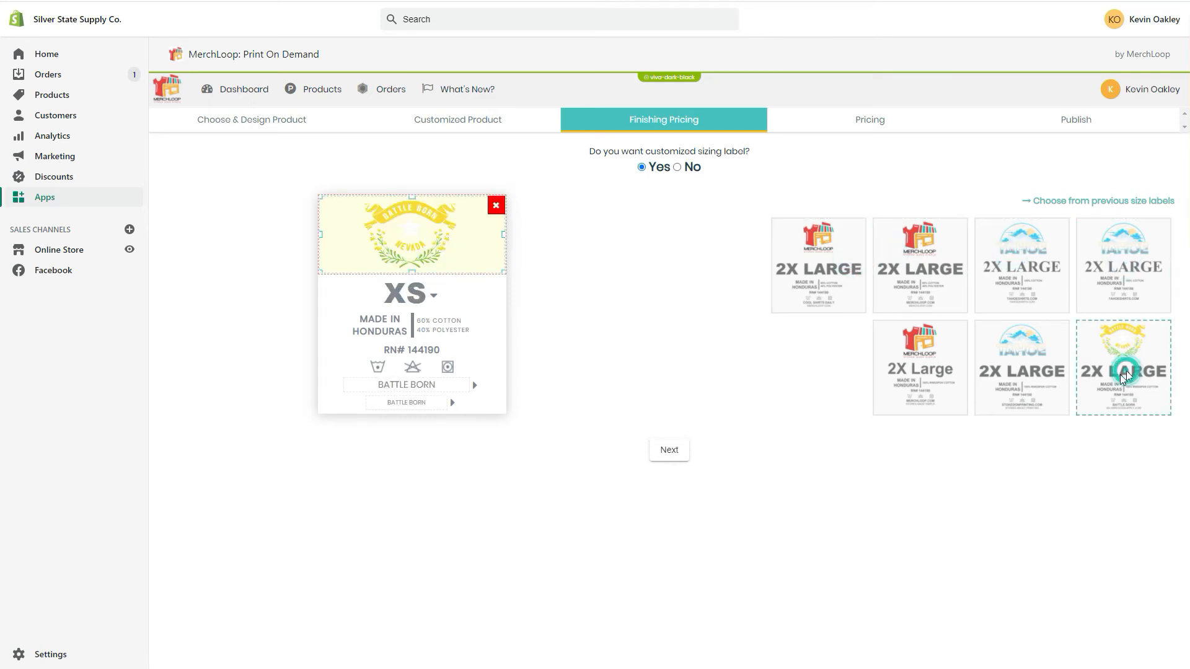
{"action": "left_click", "coordinate": [1036, 372]}
{"action": "left_click", "coordinate": [1019, 284]}
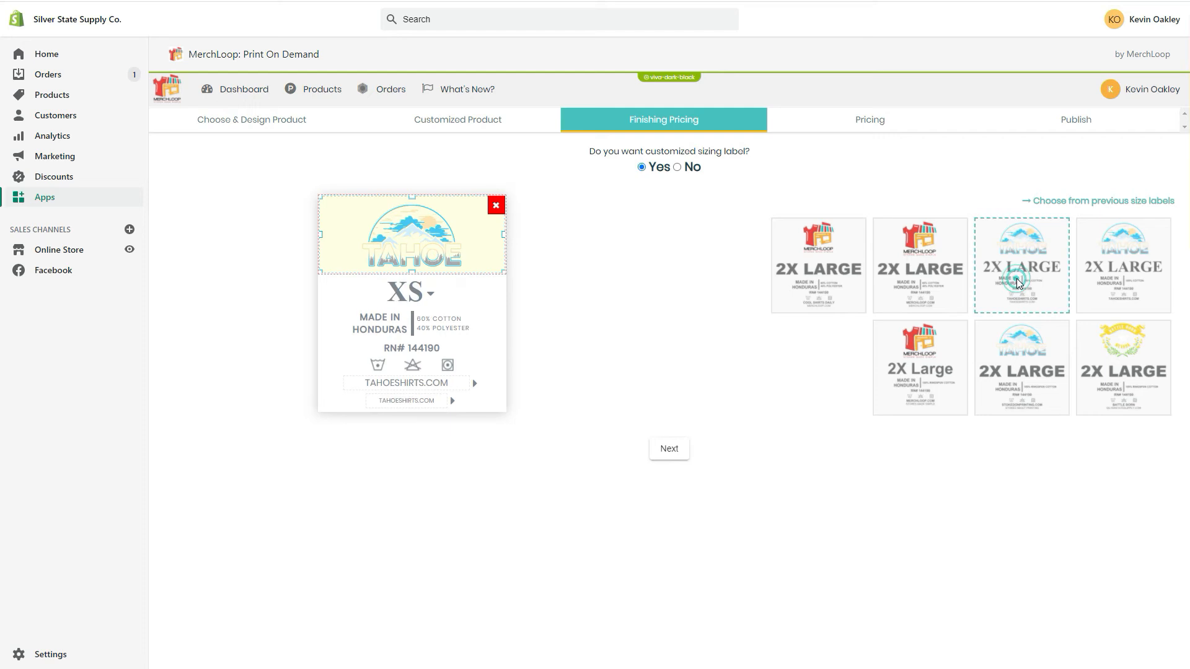
{"action": "left_click", "coordinate": [1053, 270]}
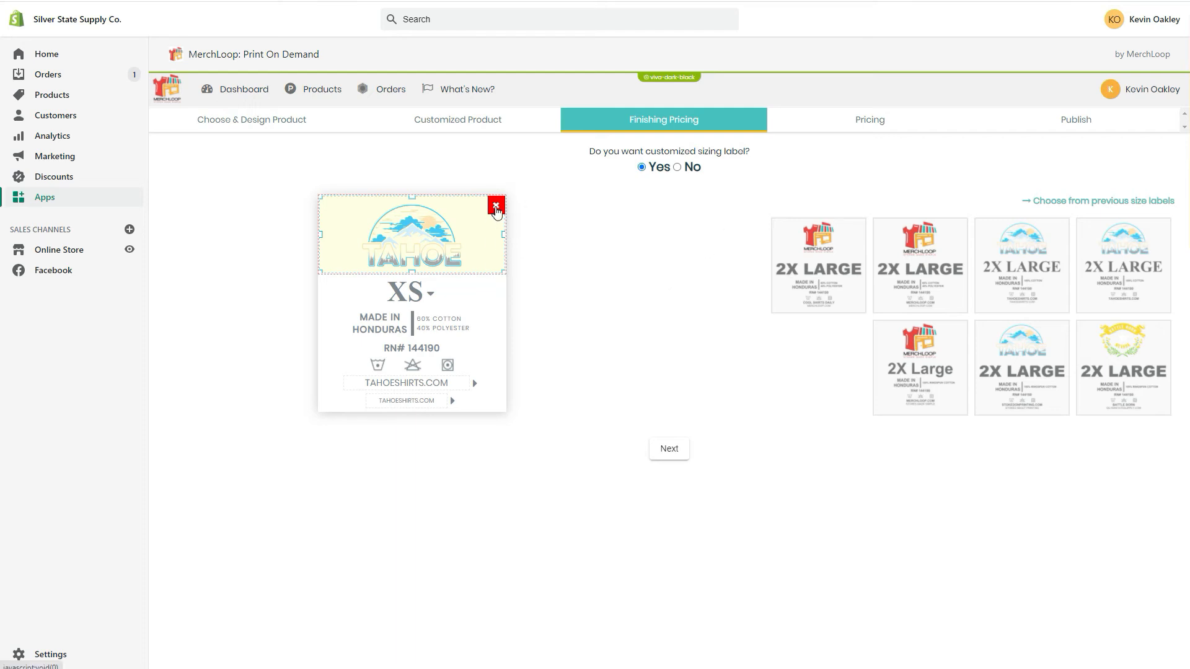
Replace the Tahoe logo on the sizing label with the uploaded MerchLoop logo
{"action": "left_click", "coordinate": [496, 205]}
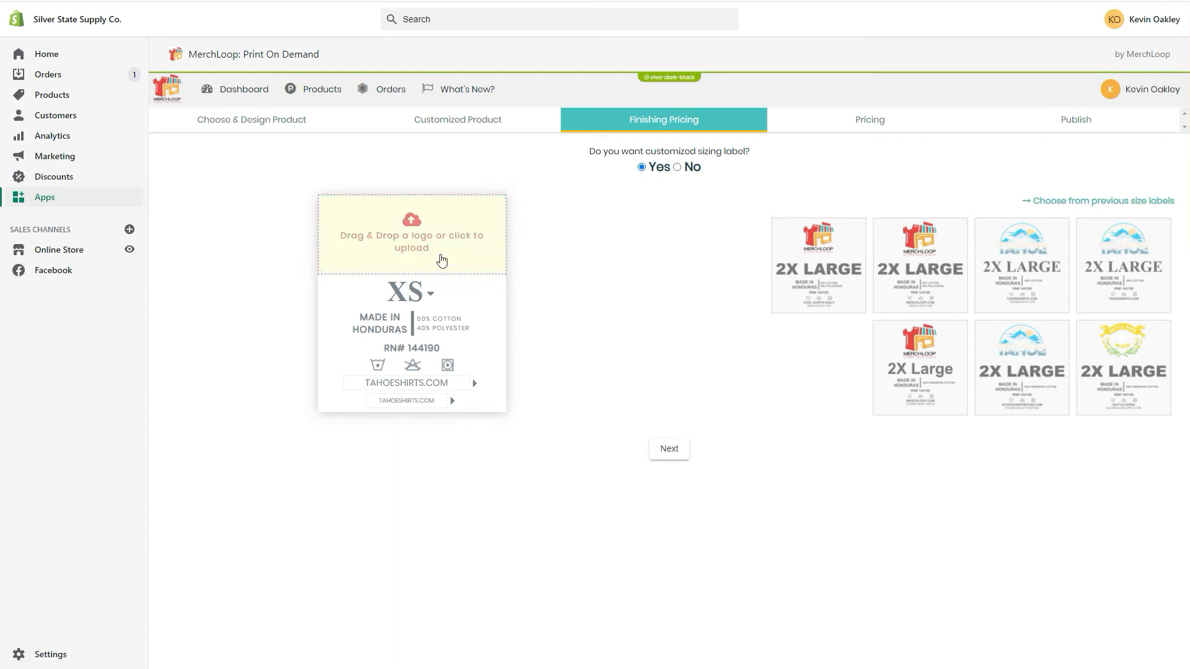
{"action": "left_click", "coordinate": [356, 234]}
{"action": "double_click", "coordinate": [154, 68]}
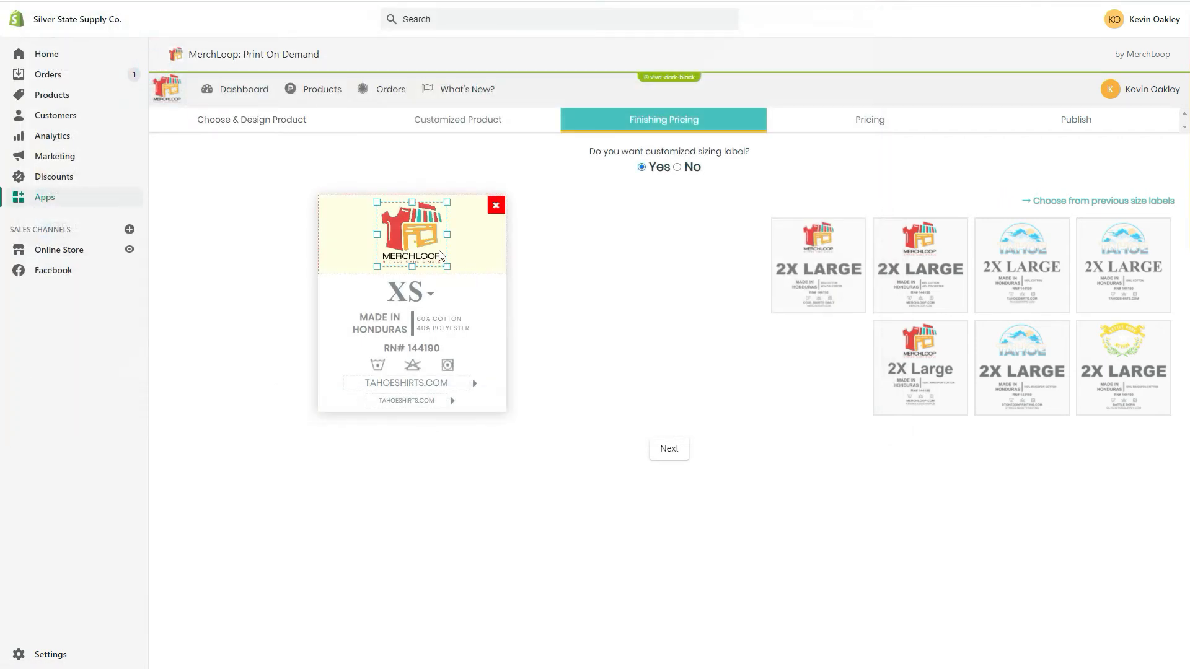
Set the label's tagline to "MERCH MADE SIMPLE" and its sub tagline to "MERCHLOOP.COM", and continue to pricing
{"action": "left_click_drag", "start_coordinate": [459, 379], "coordinate": [363, 383]}
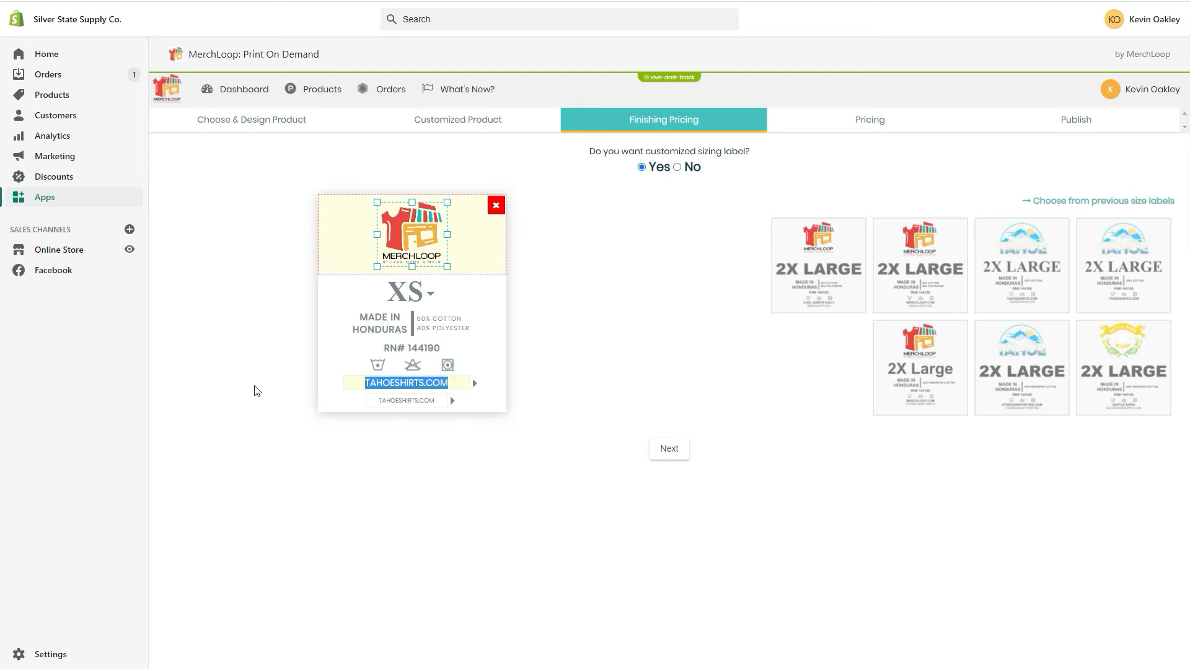
{"action": "type", "text": "MERCH"}
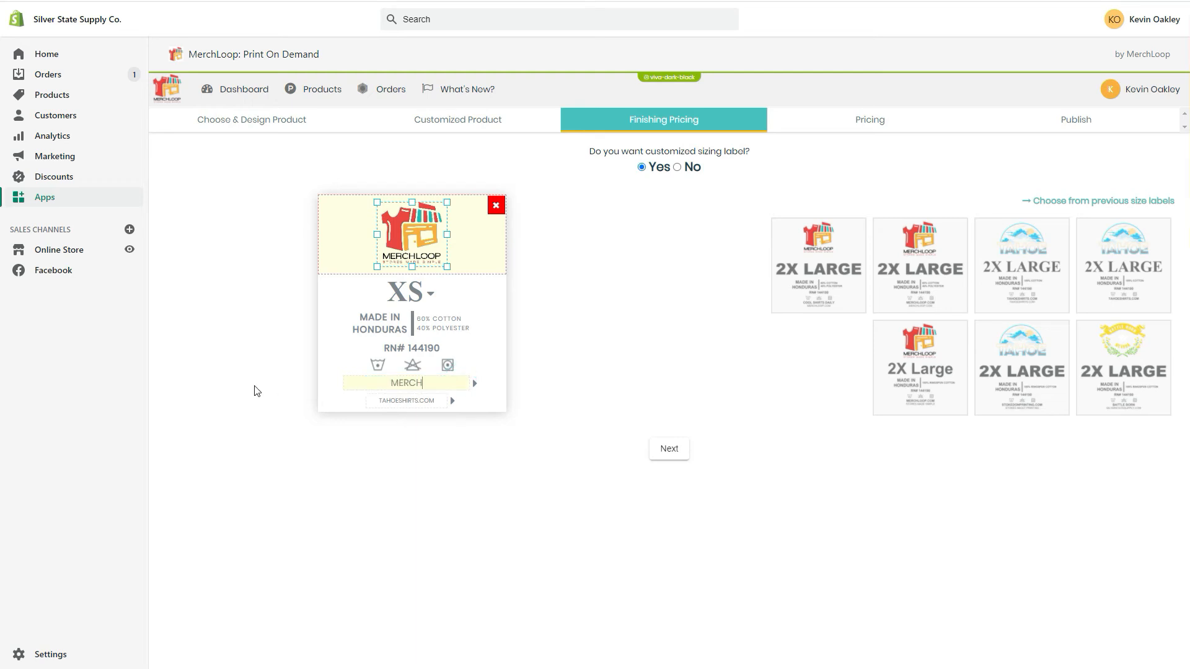
{"action": "type", "text": " MADE SIMPLE"}
{"action": "key", "text": "Tab"}
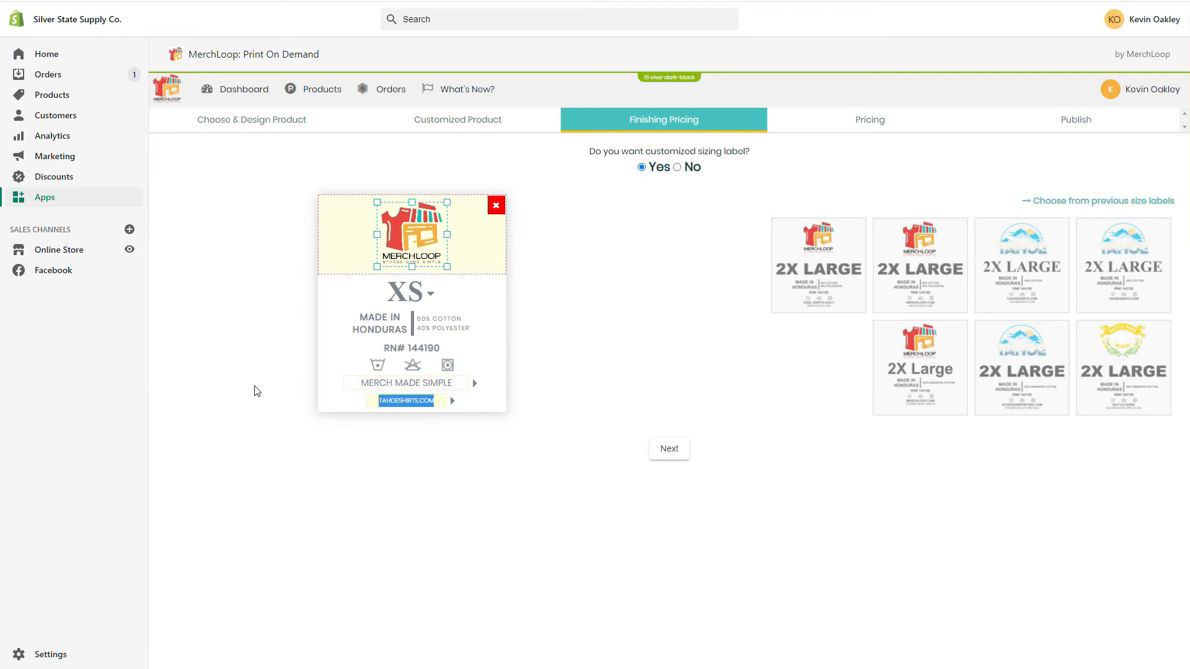
{"action": "type", "text": "MERCHLOOP.COM"}
{"action": "left_click", "coordinate": [578, 280]}
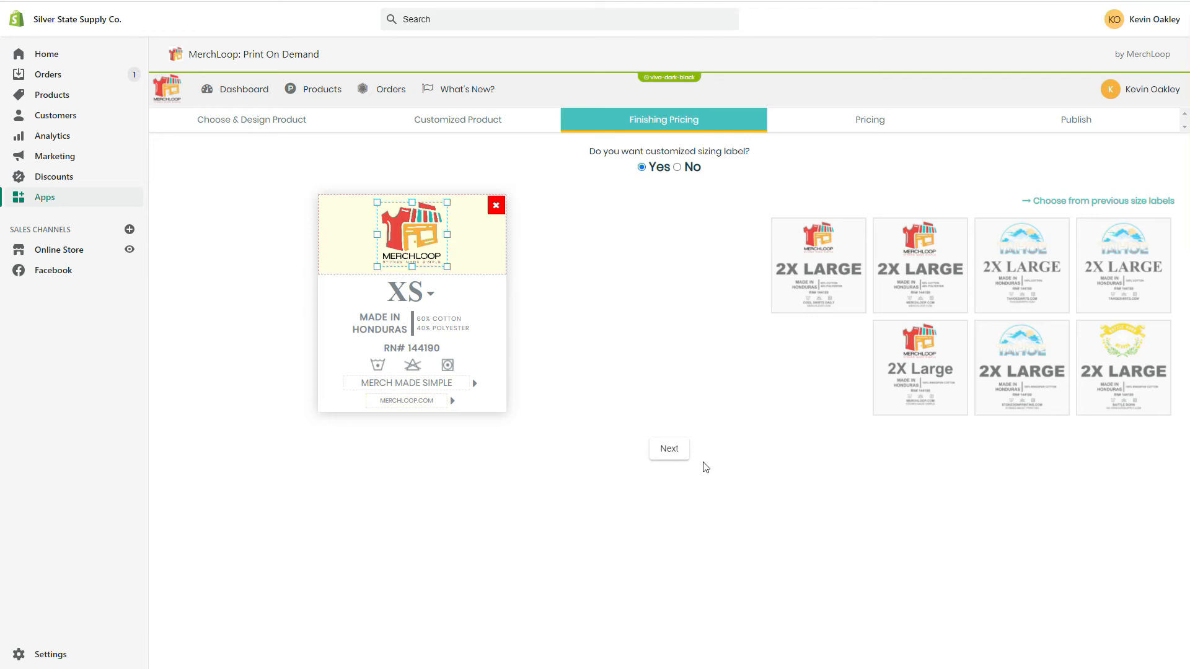
{"action": "left_click", "coordinate": [670, 450]}
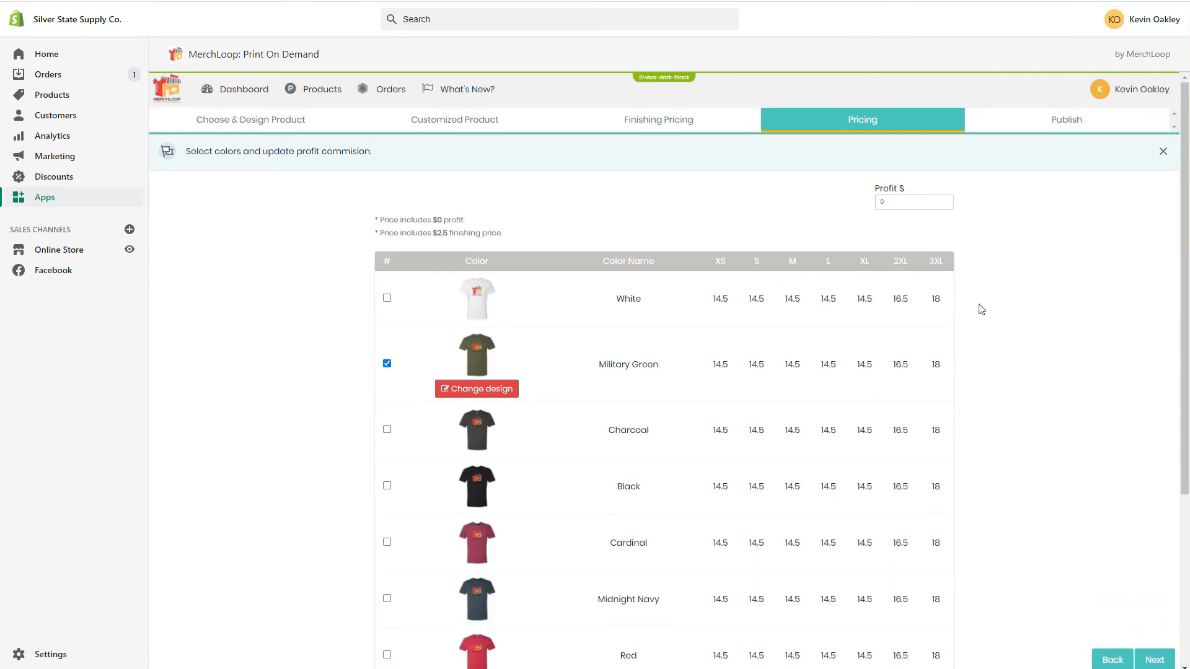
Preview the design on the Kelly Green shirt and include that color in the product
{"action": "scroll", "coordinate": [976, 321], "scroll_direction": "down", "scroll_amount": 1}
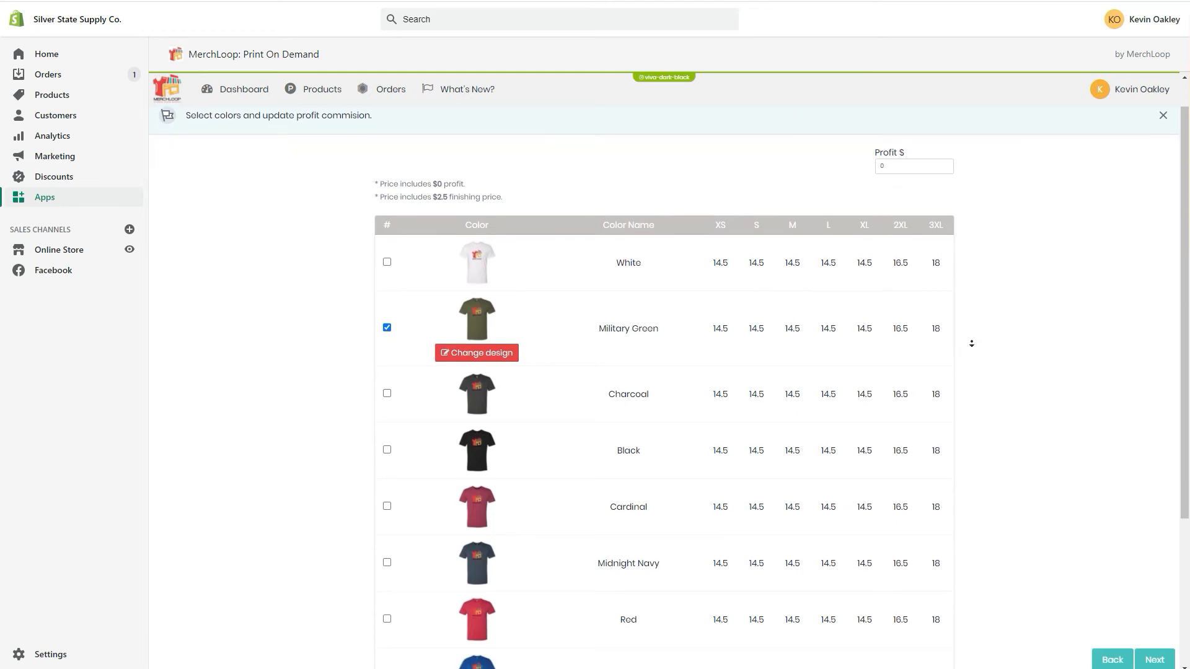
{"action": "scroll", "coordinate": [969, 340], "scroll_direction": "down", "scroll_amount": 2}
{"action": "scroll", "coordinate": [971, 349], "scroll_direction": "down", "scroll_amount": 1}
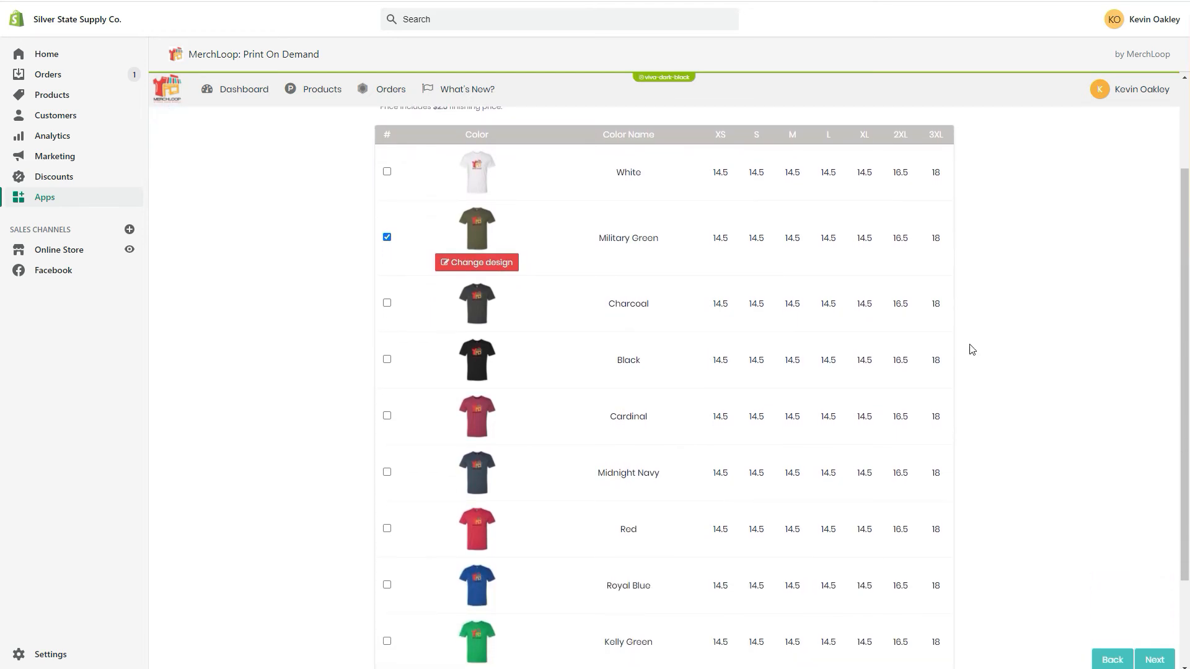
{"action": "scroll", "coordinate": [971, 347], "scroll_direction": "down", "scroll_amount": 3}
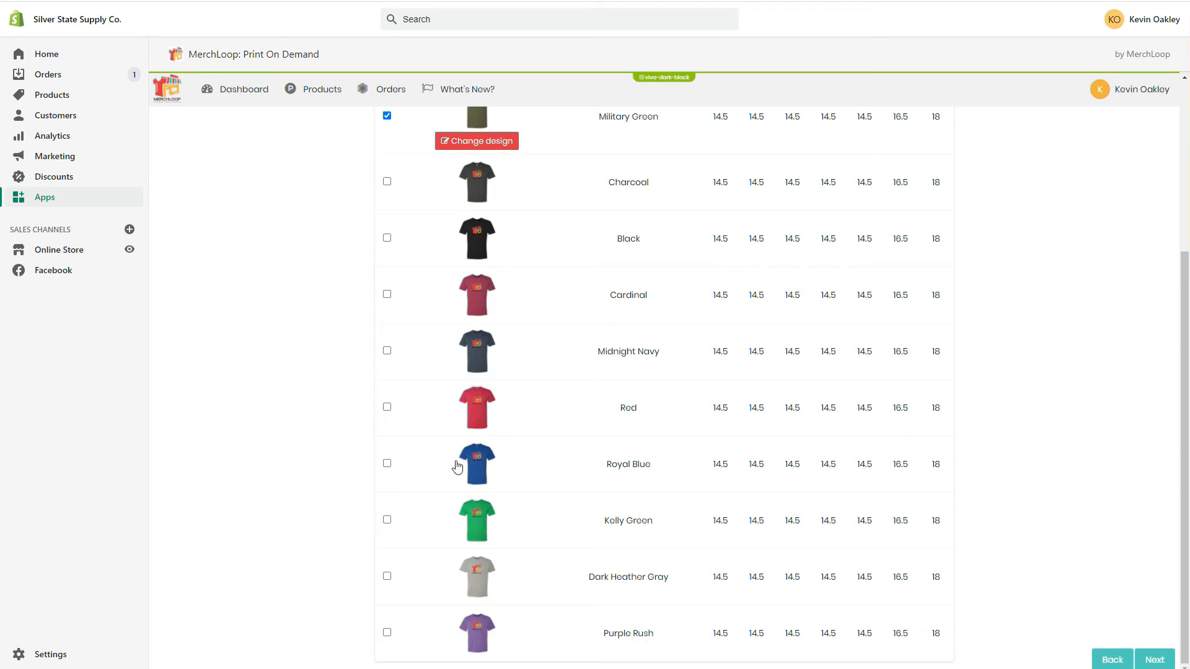
{"action": "left_click", "coordinate": [464, 527]}
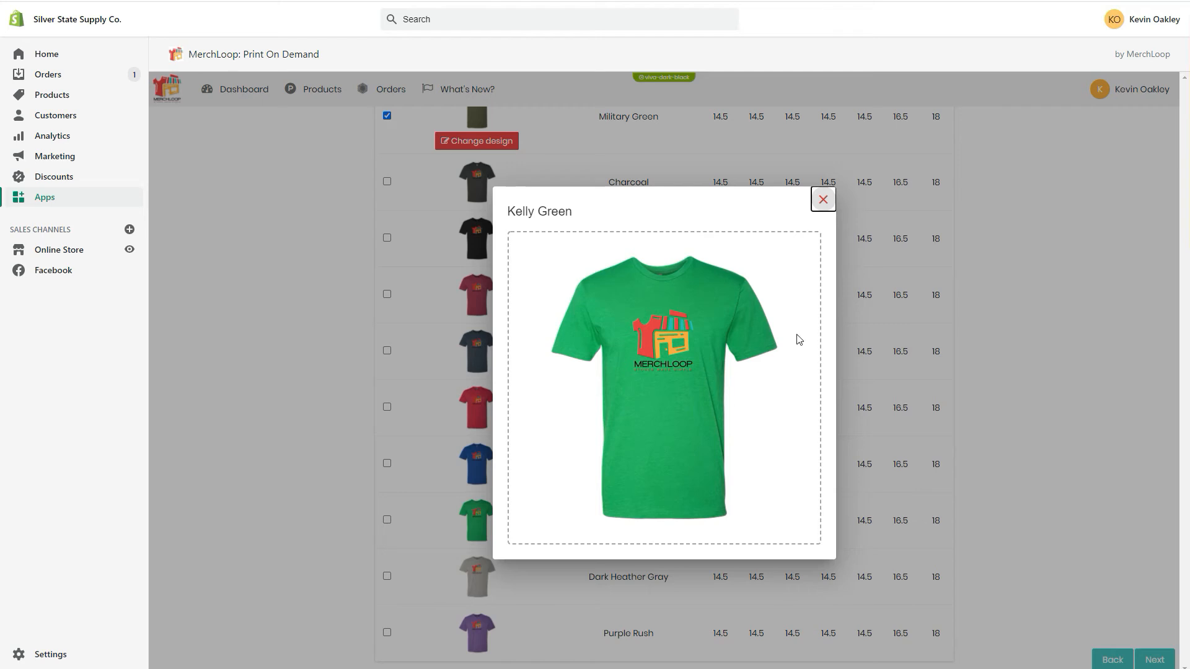
{"action": "left_click", "coordinate": [823, 198]}
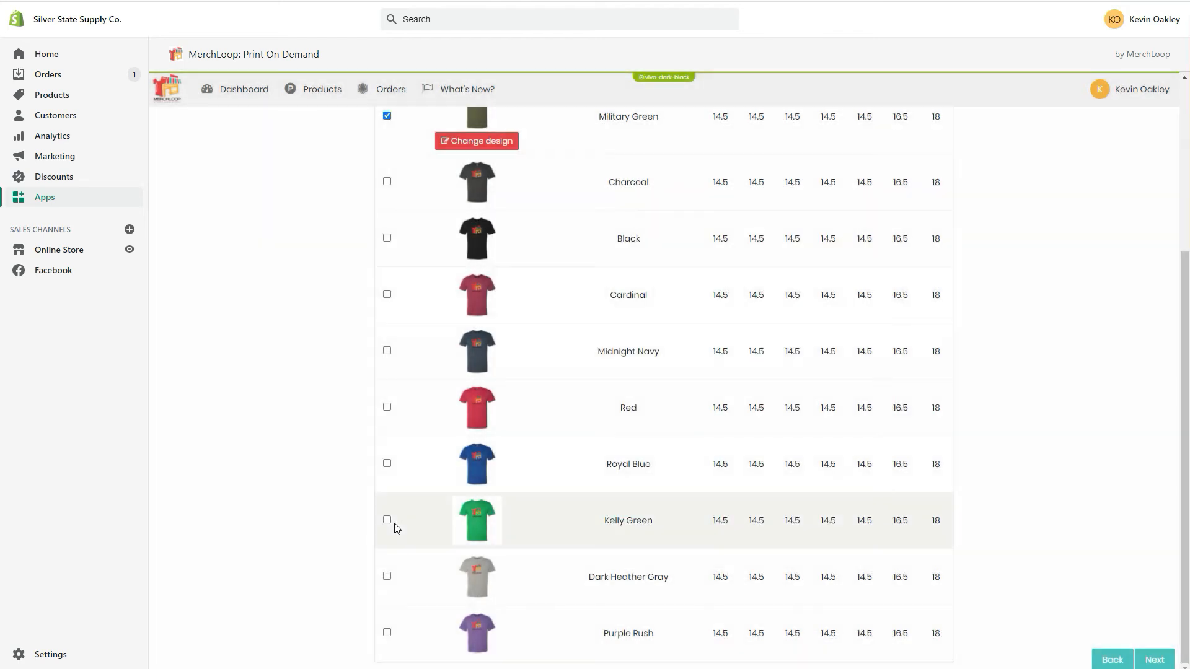
{"action": "left_click", "coordinate": [388, 520]}
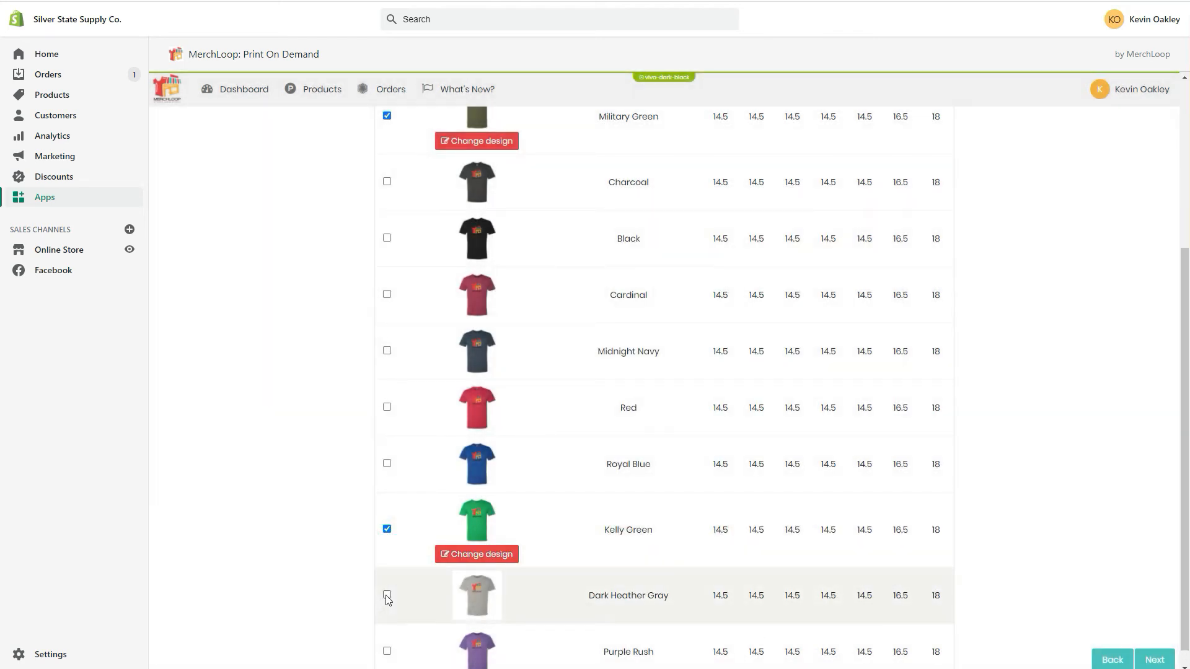
Preview the design on the Dark Heather Gray shirt and include that color in the product
{"action": "left_click", "coordinate": [472, 595]}
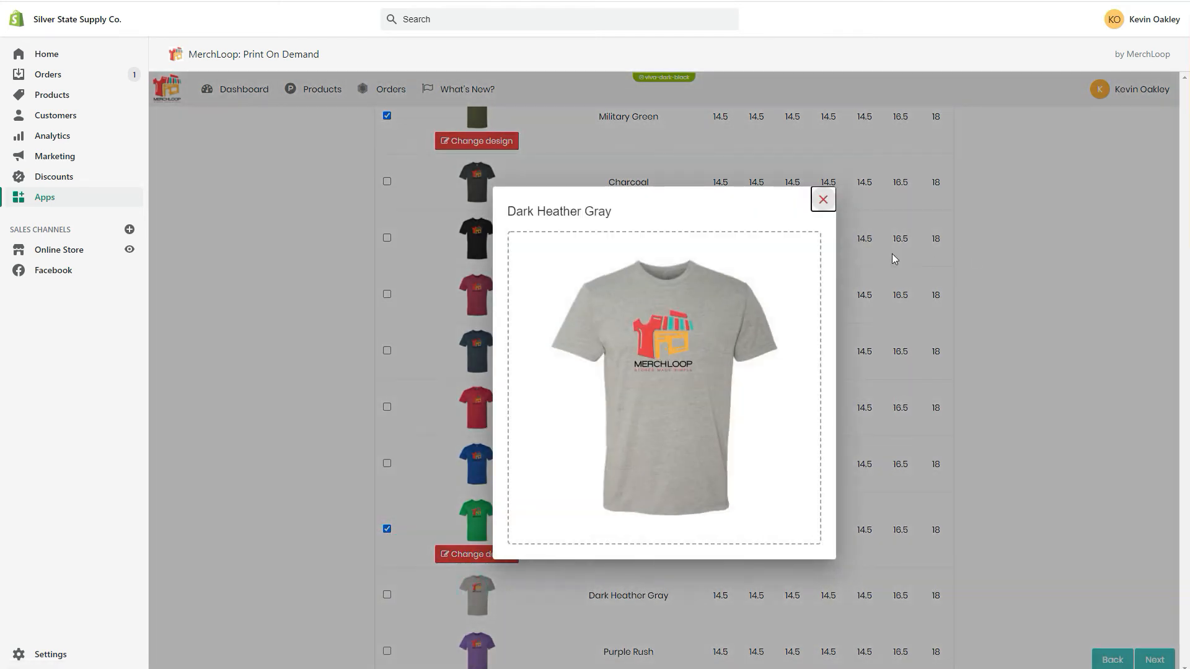
{"action": "left_click", "coordinate": [822, 199]}
{"action": "left_click", "coordinate": [387, 595]}
Preview the design on the White shirt and include that color in the product
{"action": "scroll", "coordinate": [347, 583], "scroll_direction": "up", "scroll_amount": 5}
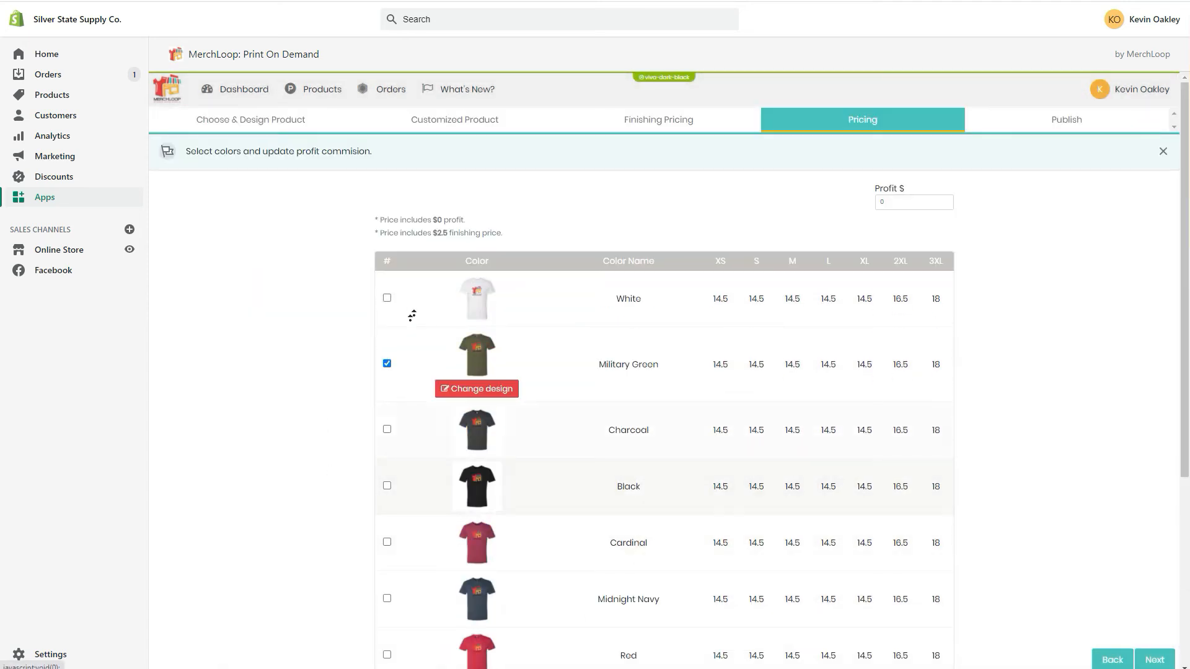
{"action": "left_click", "coordinate": [485, 304]}
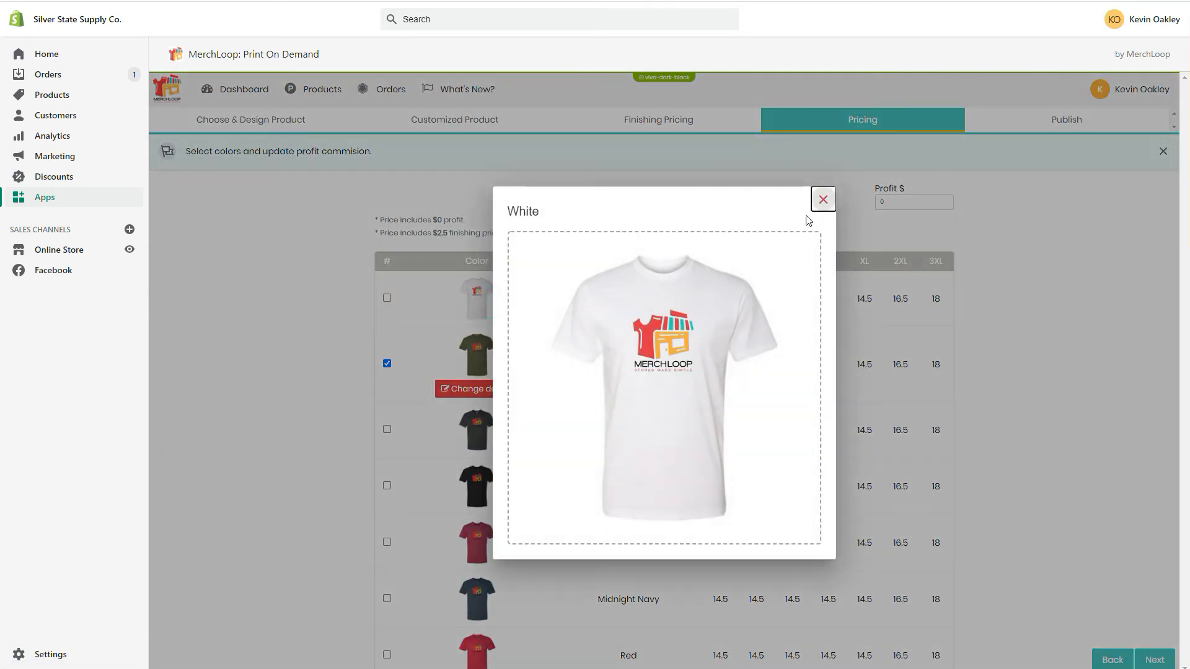
{"action": "left_click", "coordinate": [822, 199]}
{"action": "left_click", "coordinate": [386, 299]}
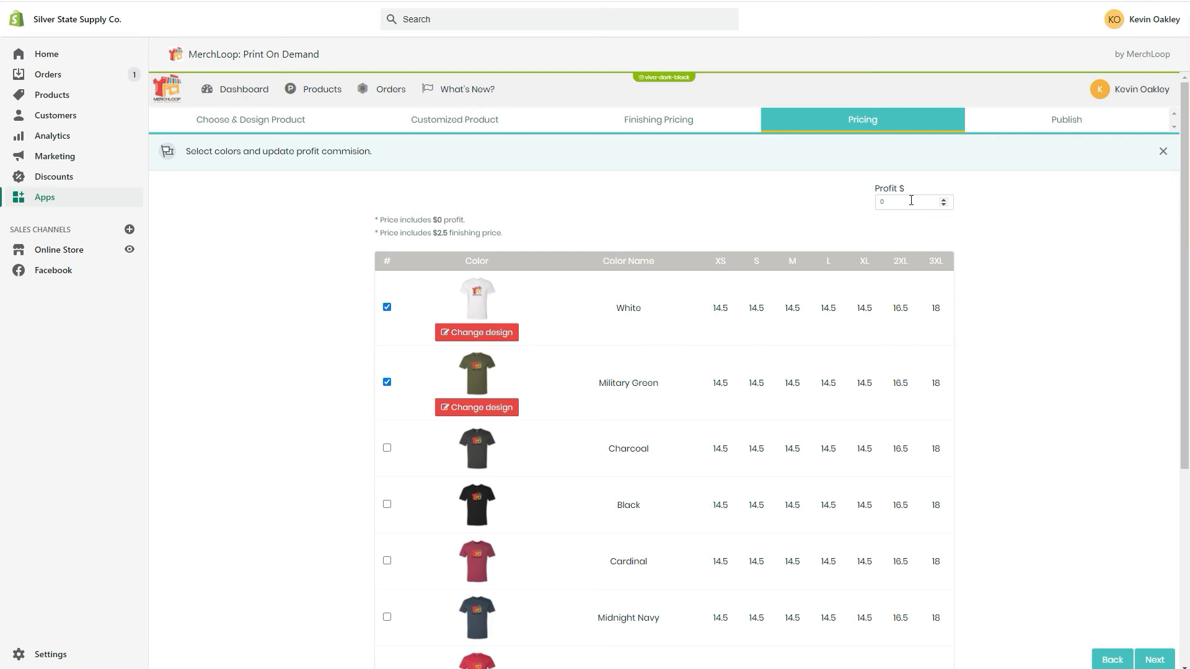
Set the profit to $10 for the shirts
{"action": "double_click", "coordinate": [911, 200]}
{"action": "type", "text": "10"}
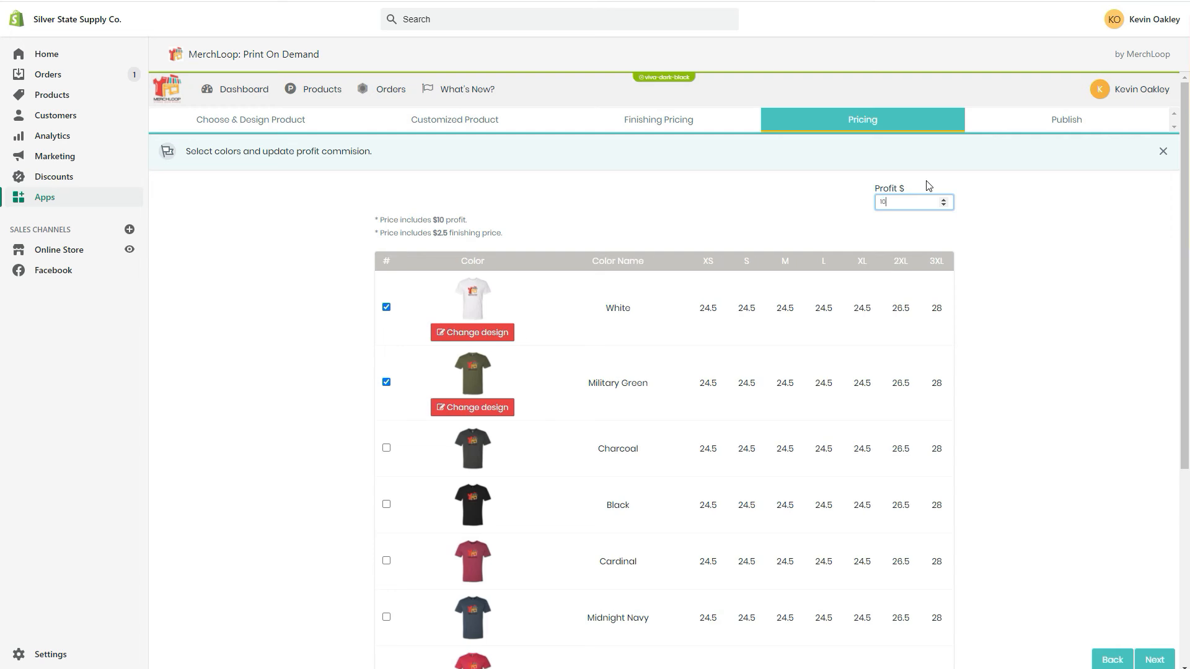
{"action": "left_click", "coordinate": [977, 240]}
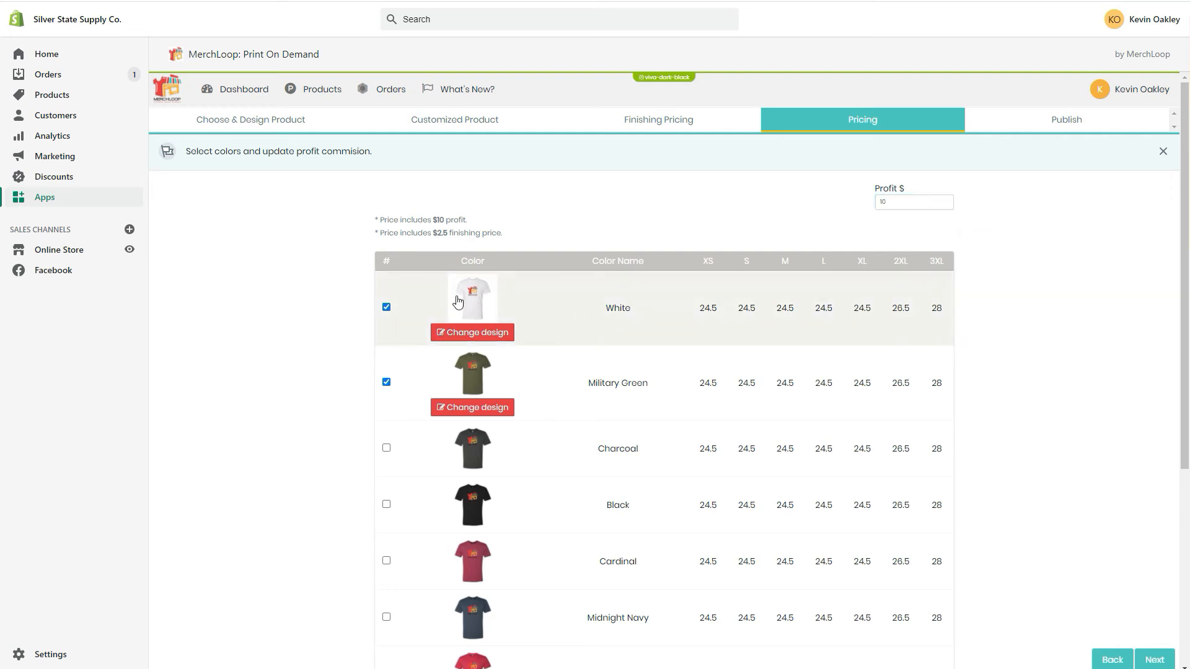
{"action": "middle_click", "coordinate": [1002, 269]}
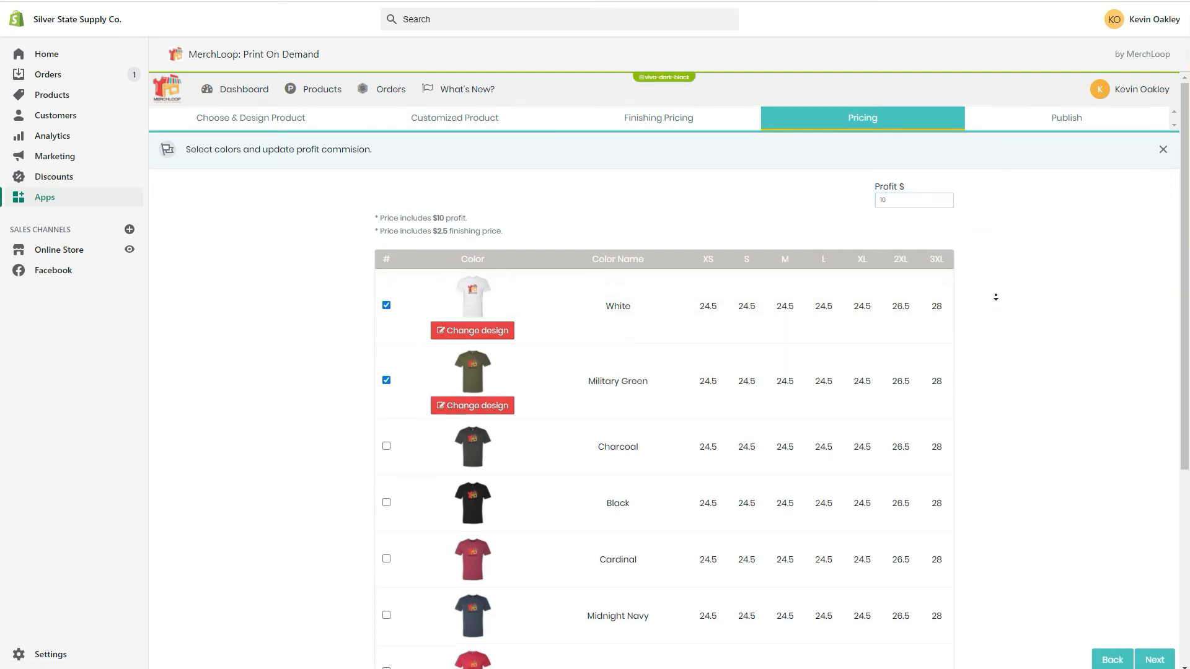
{"action": "left_click", "coordinate": [986, 214]}
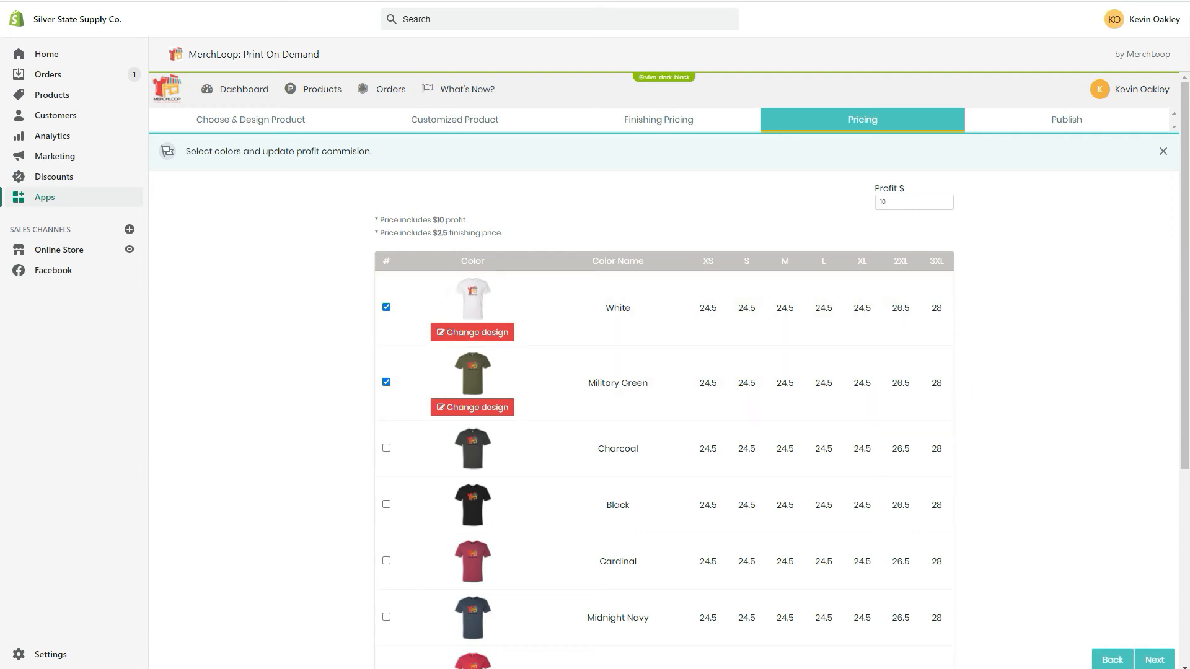
Continue from pricing to the publishing details and set the product title to "Merchloop Shirt"
{"action": "left_click", "coordinate": [1154, 662]}
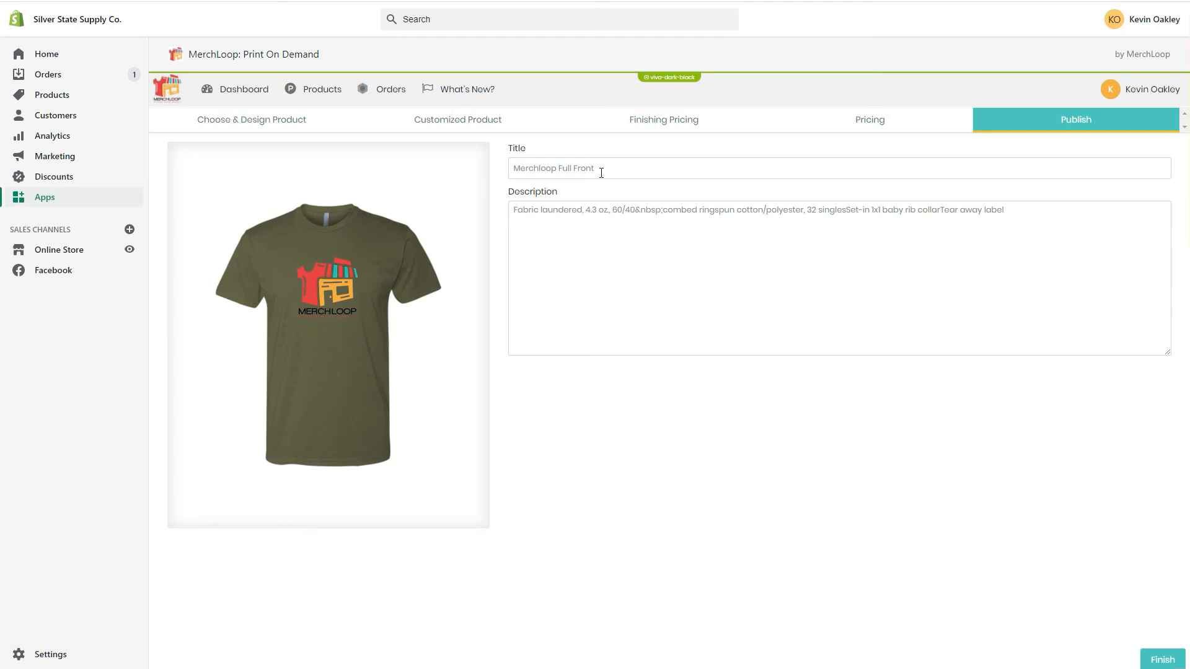
{"action": "left_click_drag", "start_coordinate": [600, 168], "coordinate": [563, 170]}
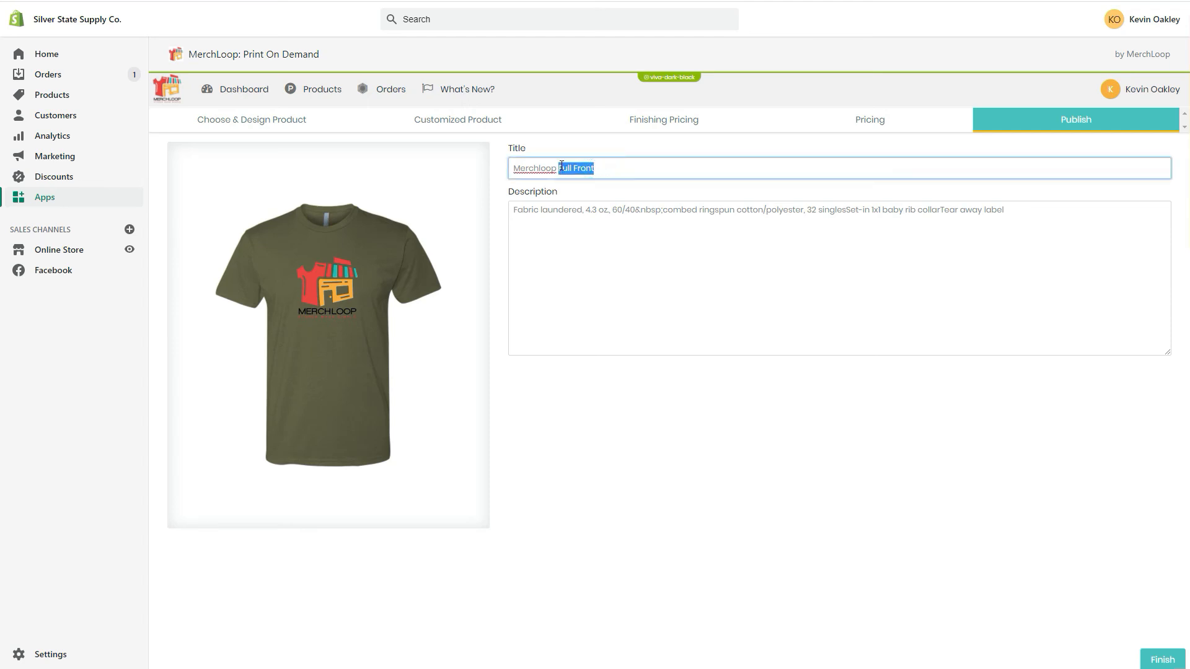
{"action": "key", "text": "BackSpace"}
Replace the product description with "Super cool shirt with a really nice soft feel!!!!!!!" and publish the product to Shopify
{"action": "left_click", "coordinate": [666, 212]}
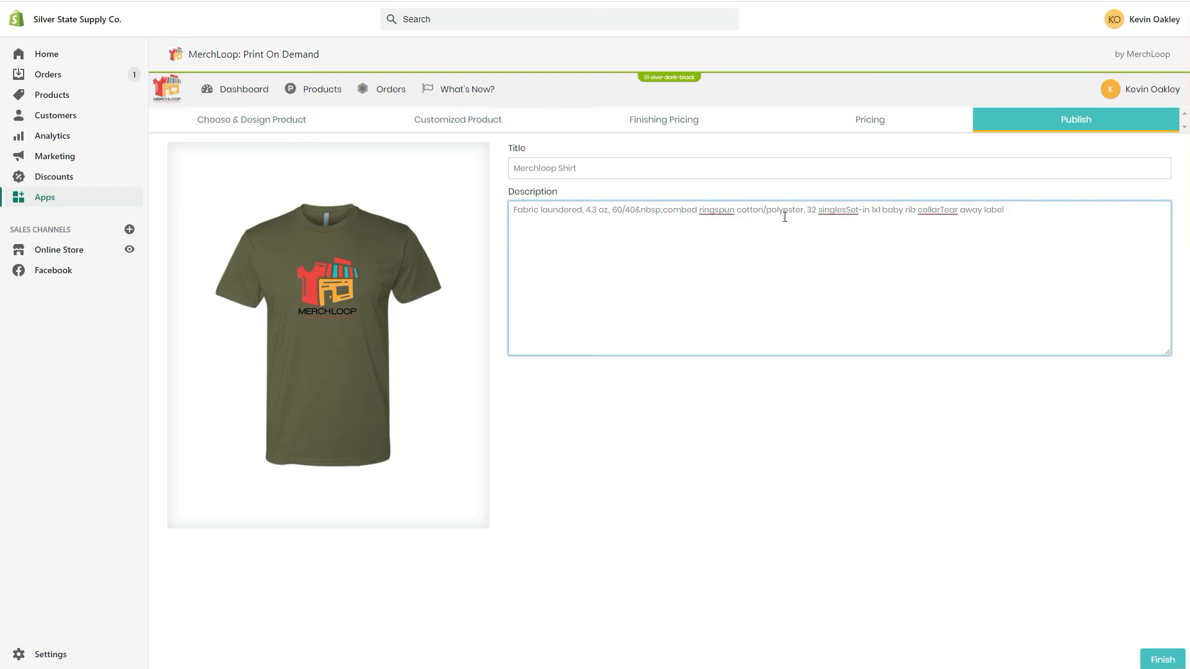
{"action": "key", "text": "ctrl+a"}
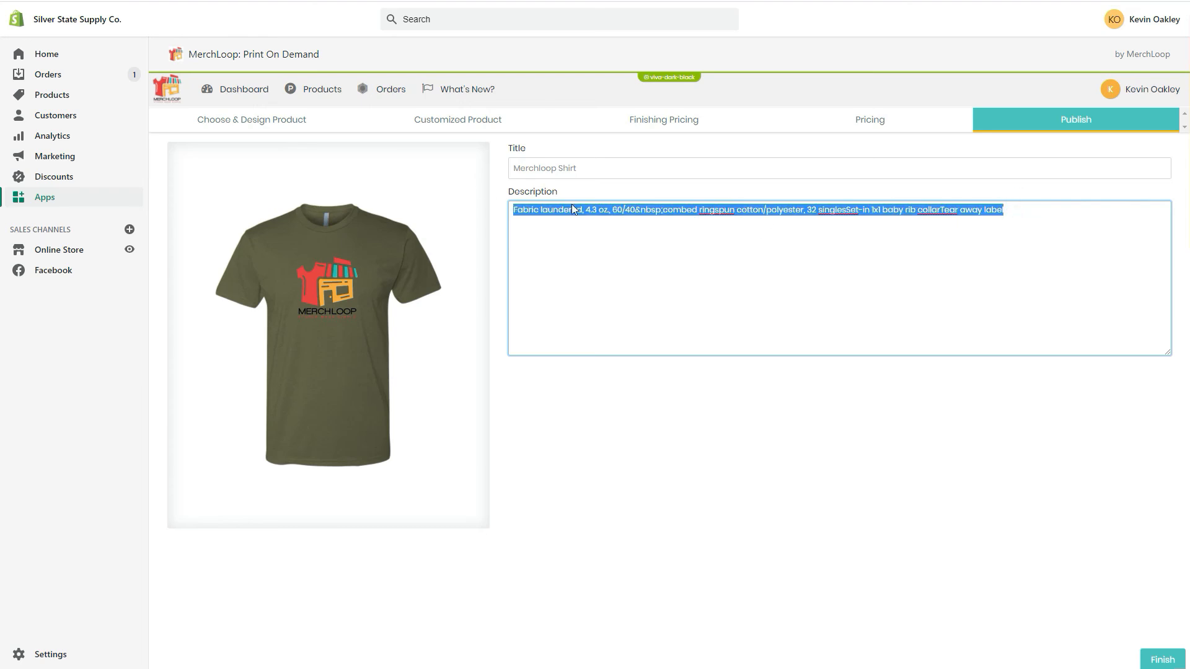
{"action": "type", "text": "Su"}
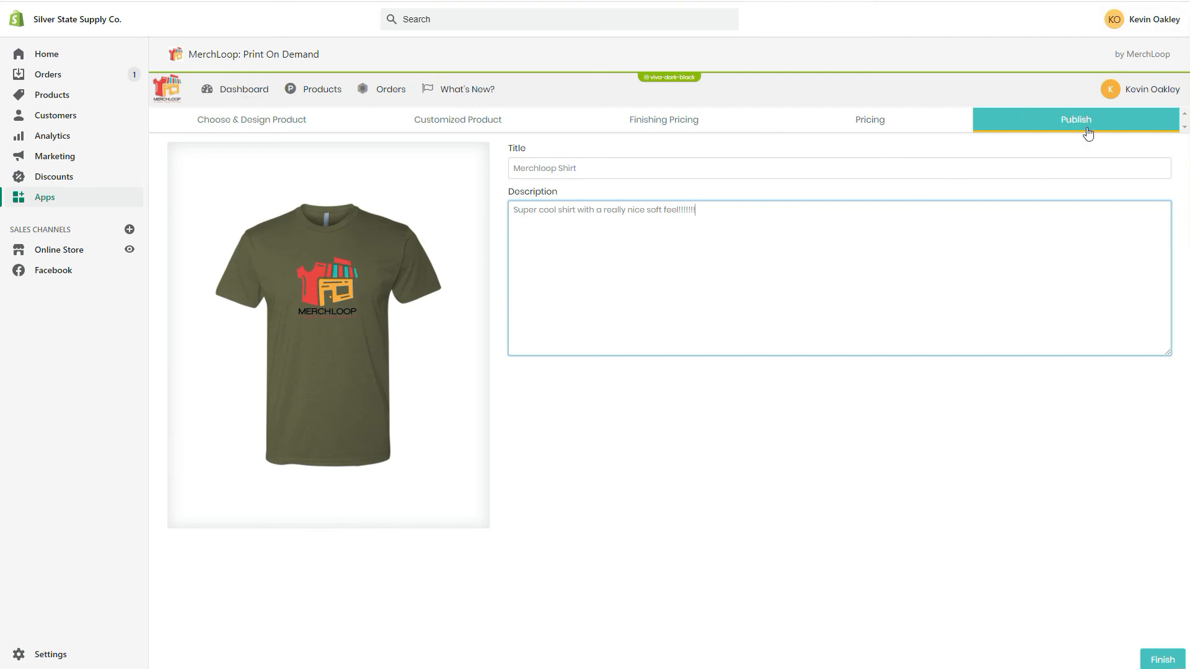
{"action": "left_click", "coordinate": [1170, 659]}
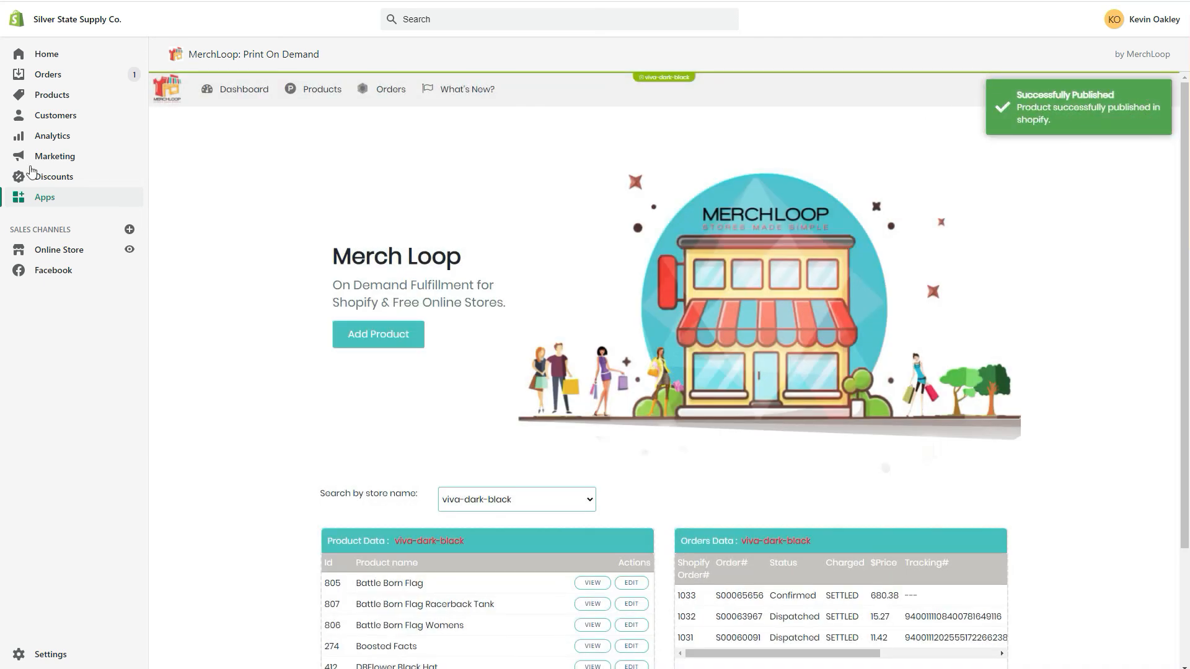
Search the Shopify store's products for "merchloop" and open the Merchloop Shirt product
{"action": "left_click", "coordinate": [59, 100]}
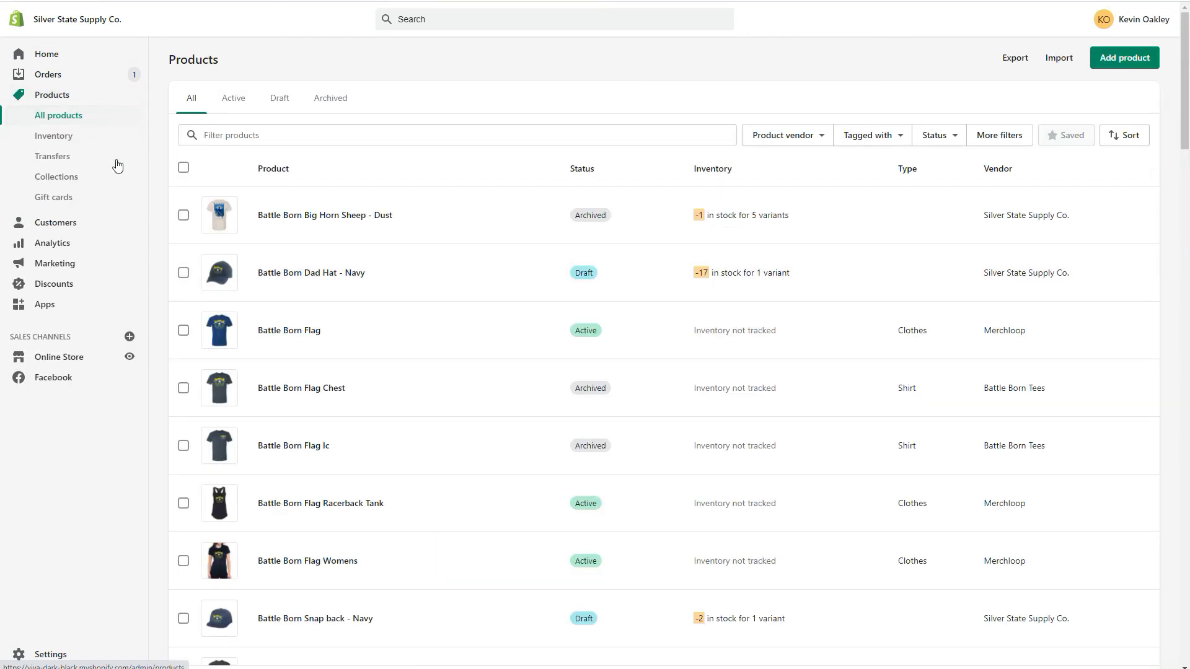
{"action": "left_click", "coordinate": [420, 137]}
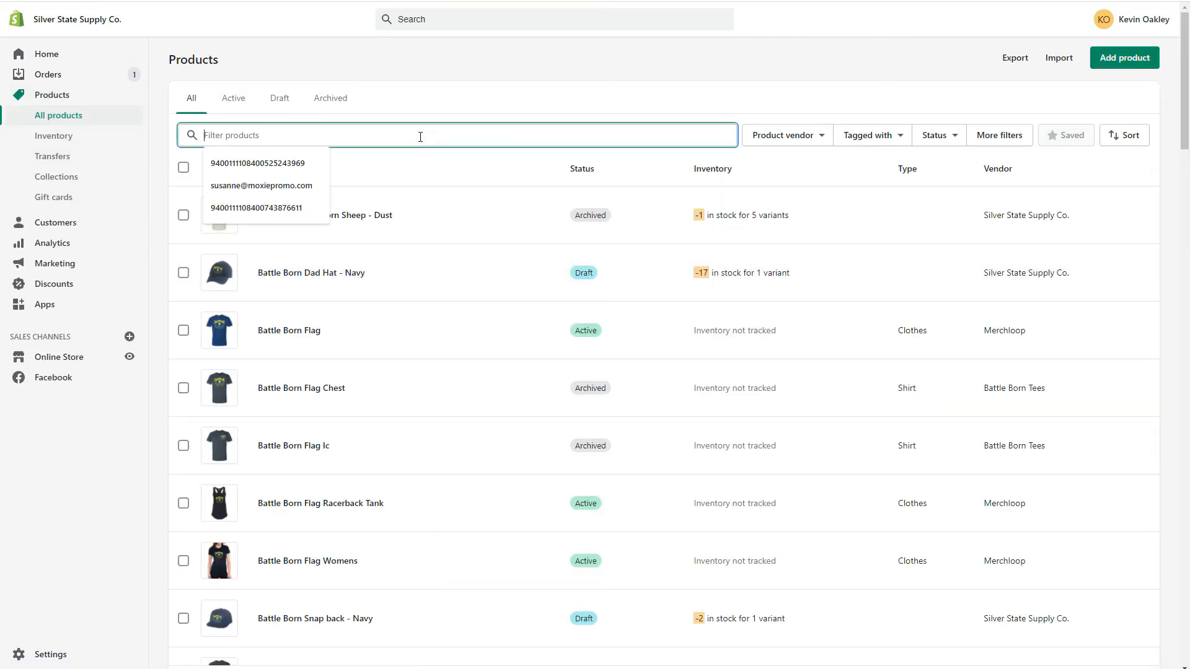
{"action": "type", "text": "merchloop"}
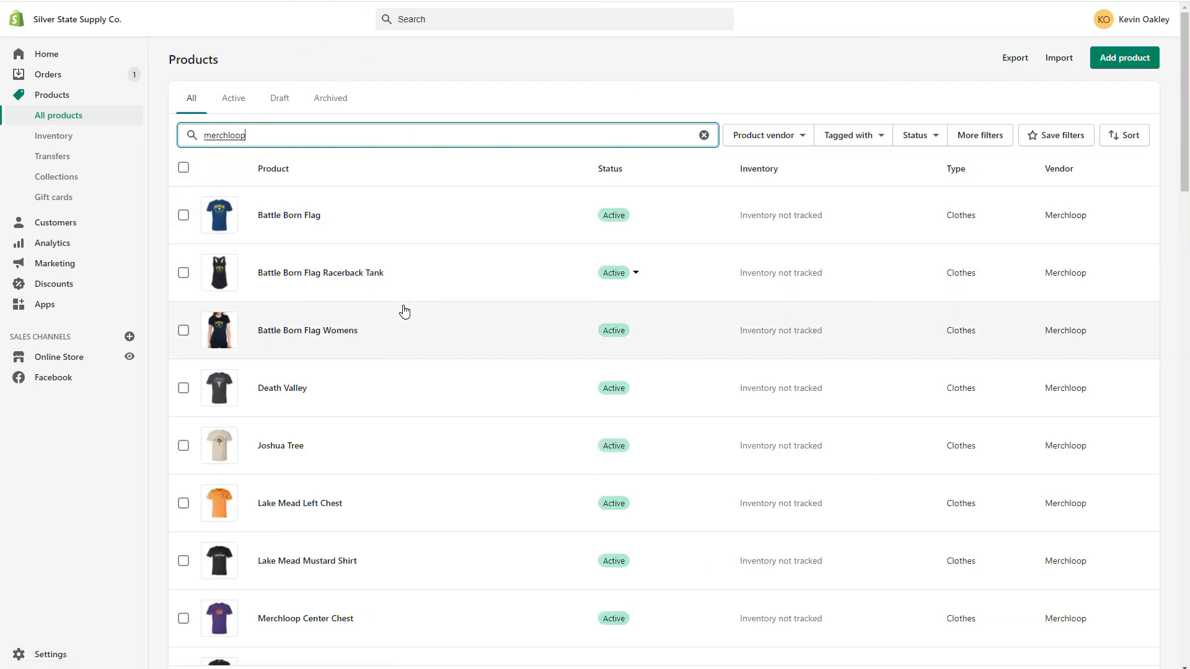
{"action": "scroll", "coordinate": [403, 311], "scroll_direction": "down", "scroll_amount": 5}
{"action": "scroll", "coordinate": [409, 341], "scroll_direction": "down", "scroll_amount": 1}
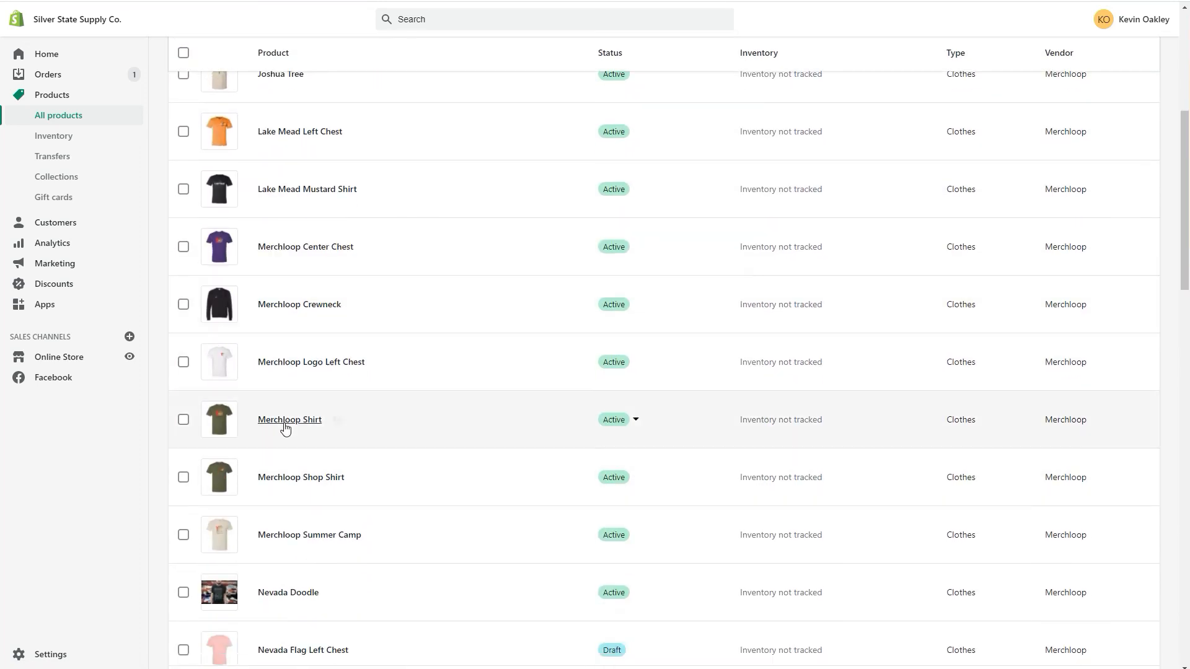
{"action": "left_click", "coordinate": [285, 421]}
{"action": "left_click", "coordinate": [330, 183]}
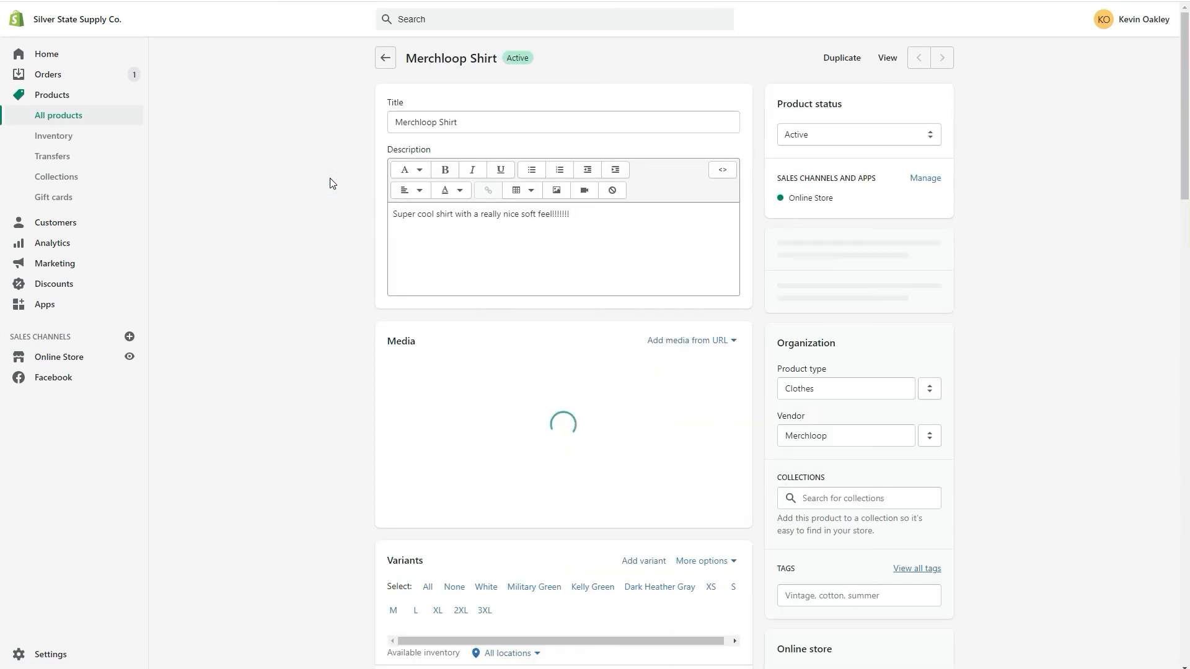
{"action": "middle_click", "coordinate": [330, 153]}
{"action": "scroll", "coordinate": [331, 109], "scroll_direction": "up", "scroll_amount": 1}
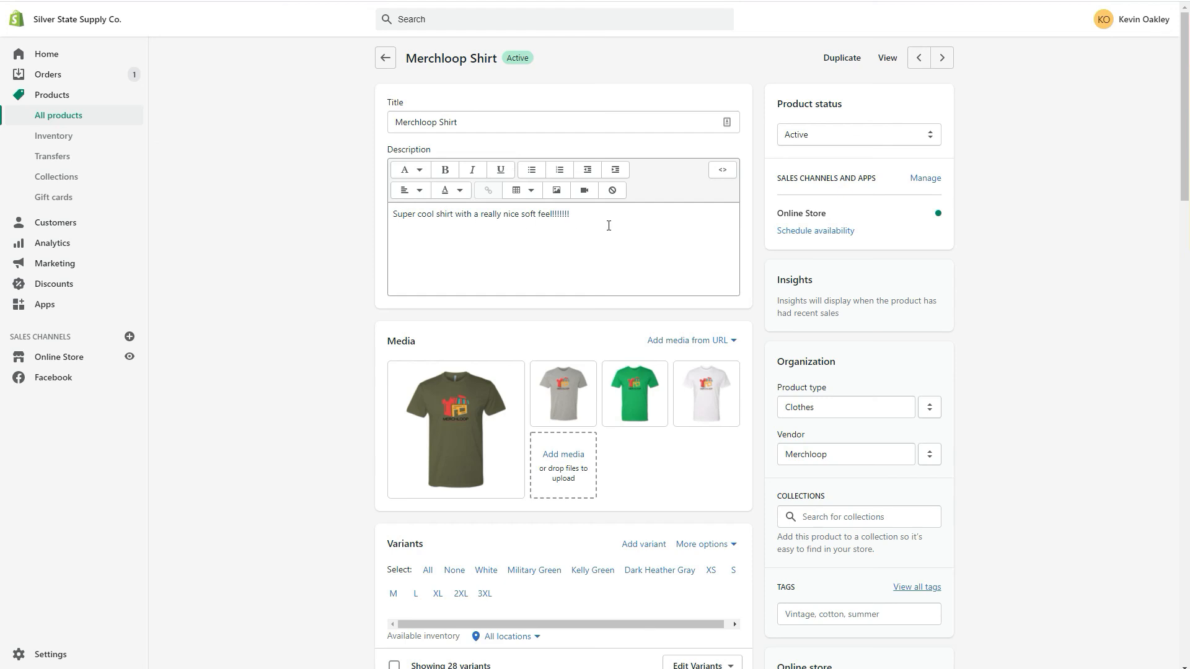
View the Merchloop Shirt's media images one after another at full size, starting with the military green shirt, and close the viewer
{"action": "scroll", "coordinate": [334, 264], "scroll_direction": "down", "scroll_amount": 1}
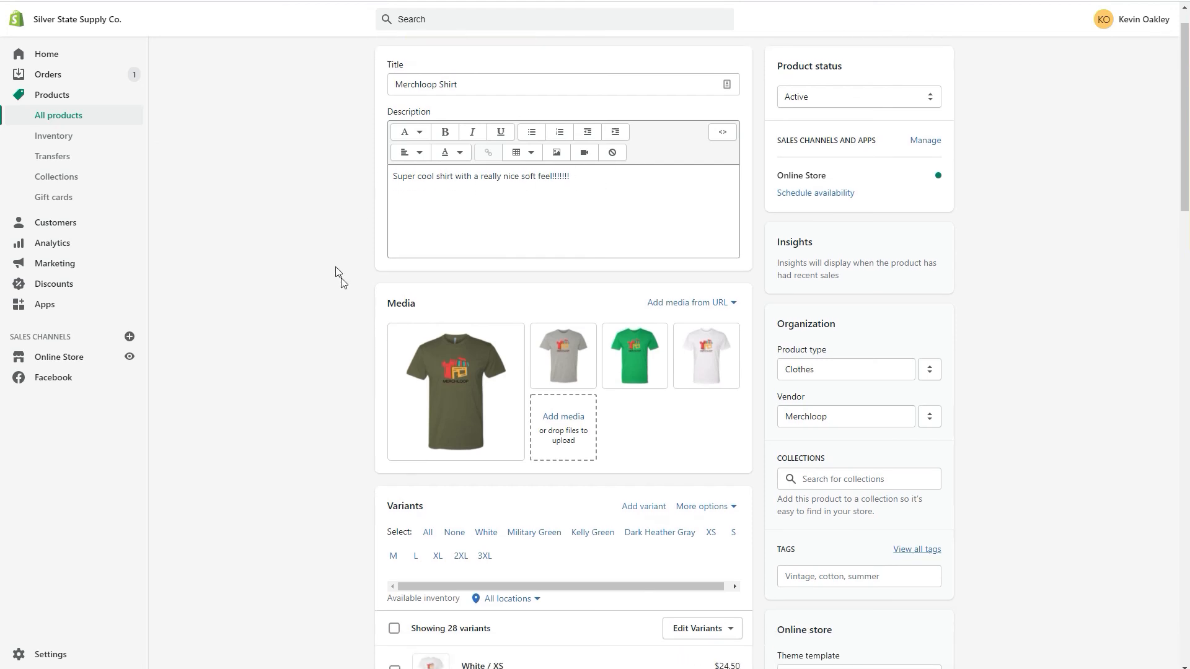
{"action": "left_click", "coordinate": [464, 389]}
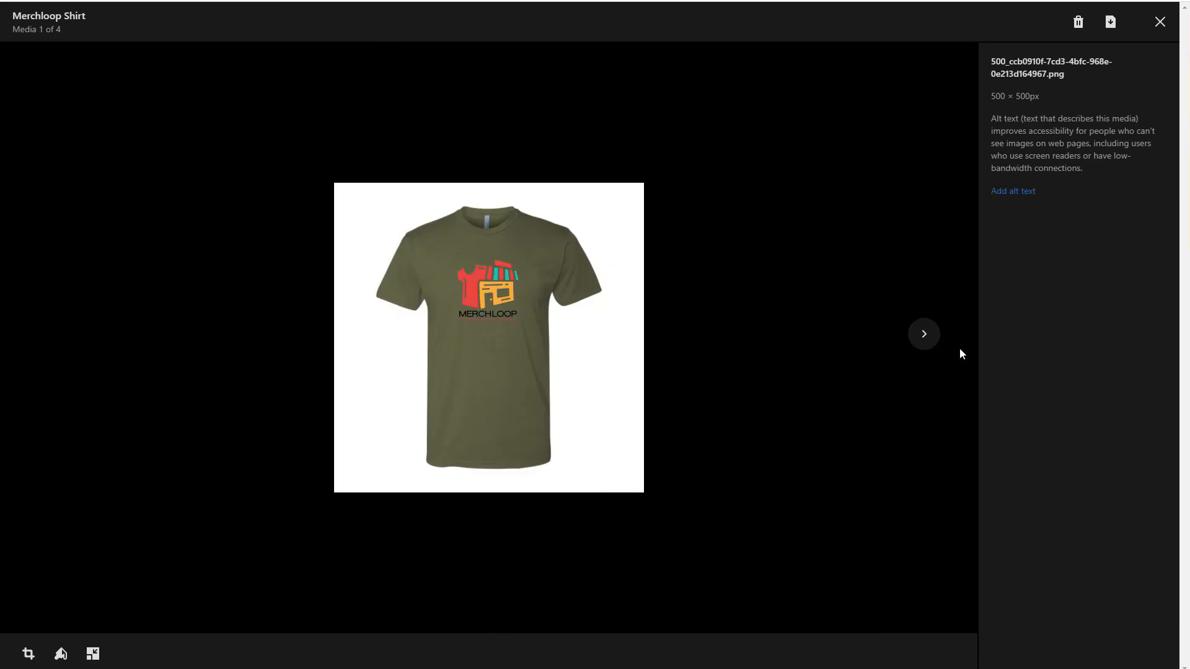
{"action": "left_click", "coordinate": [924, 337]}
{"action": "left_click", "coordinate": [924, 338]}
{"action": "left_click", "coordinate": [925, 336]}
{"action": "left_click", "coordinate": [1159, 22]}
Review the Merchloop Shirt's color and size variants with their prices, and return to the product's title and description
{"action": "middle_click", "coordinate": [321, 339]}
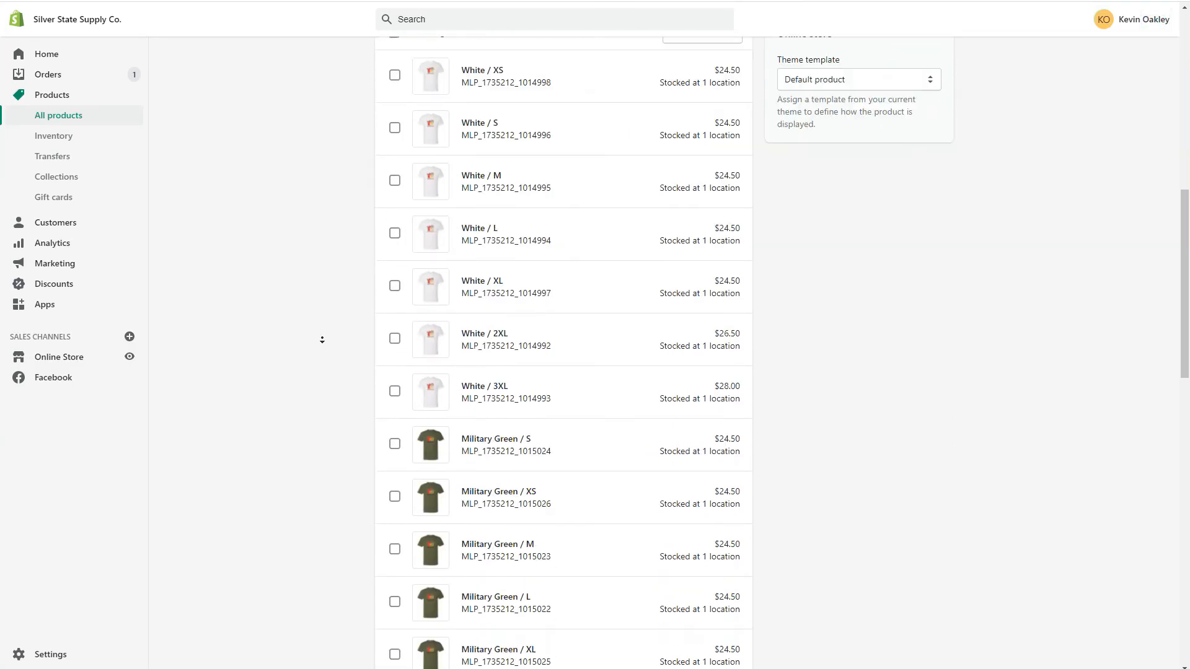
{"action": "middle_click", "coordinate": [332, 378]}
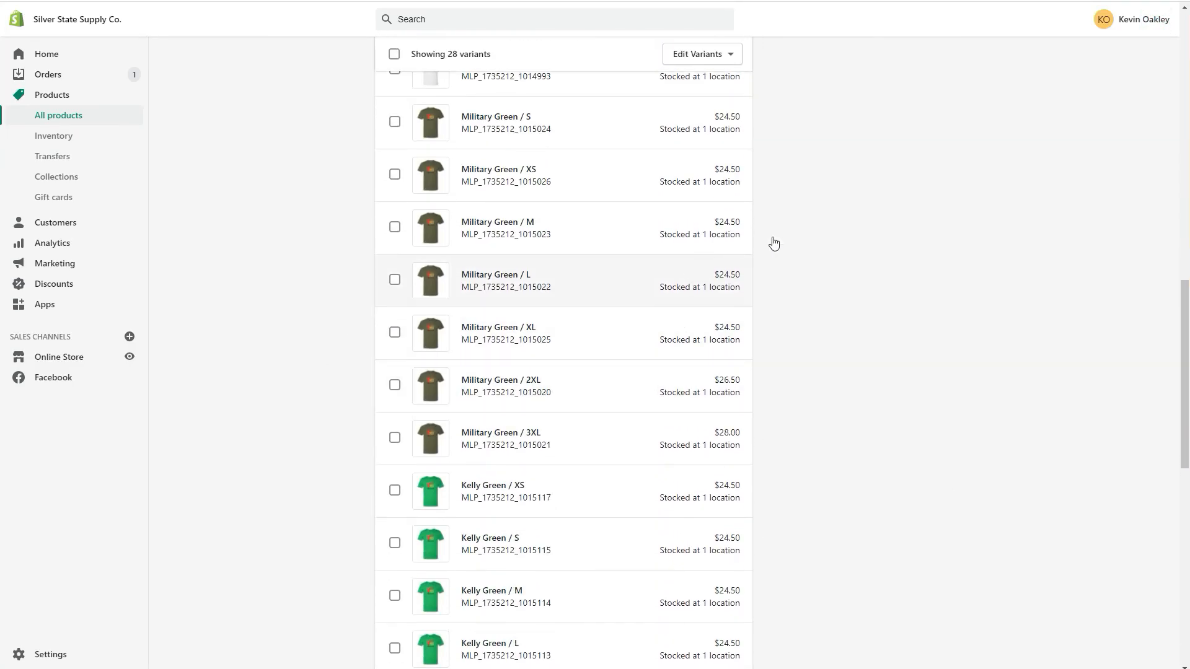
{"action": "middle_click", "coordinate": [367, 378]}
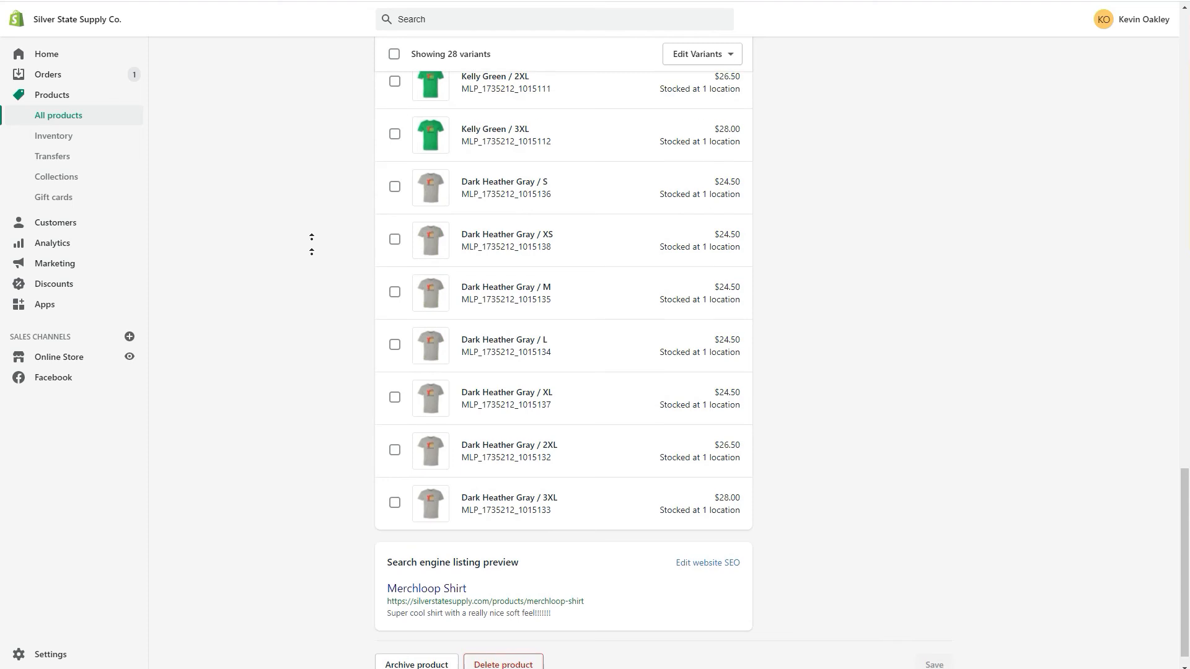
{"action": "middle_click", "coordinate": [341, 307]}
{"action": "middle_click", "coordinate": [353, 291]}
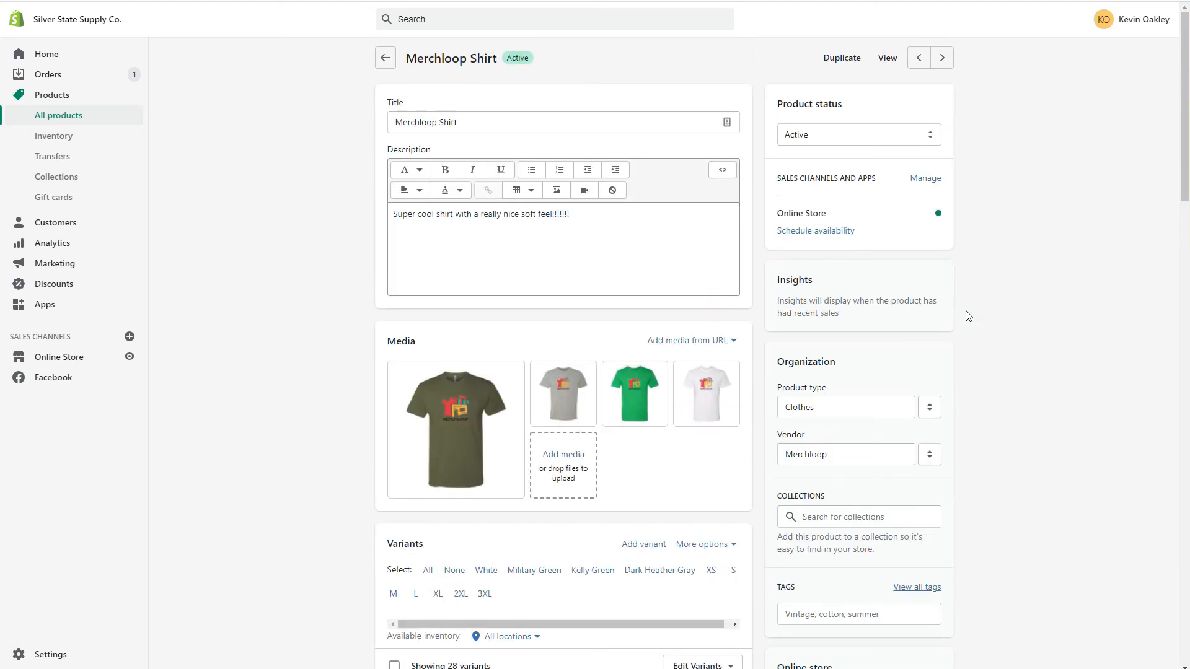
{"action": "middle_click", "coordinate": [990, 299]}
{"action": "middle_click", "coordinate": [989, 299]}
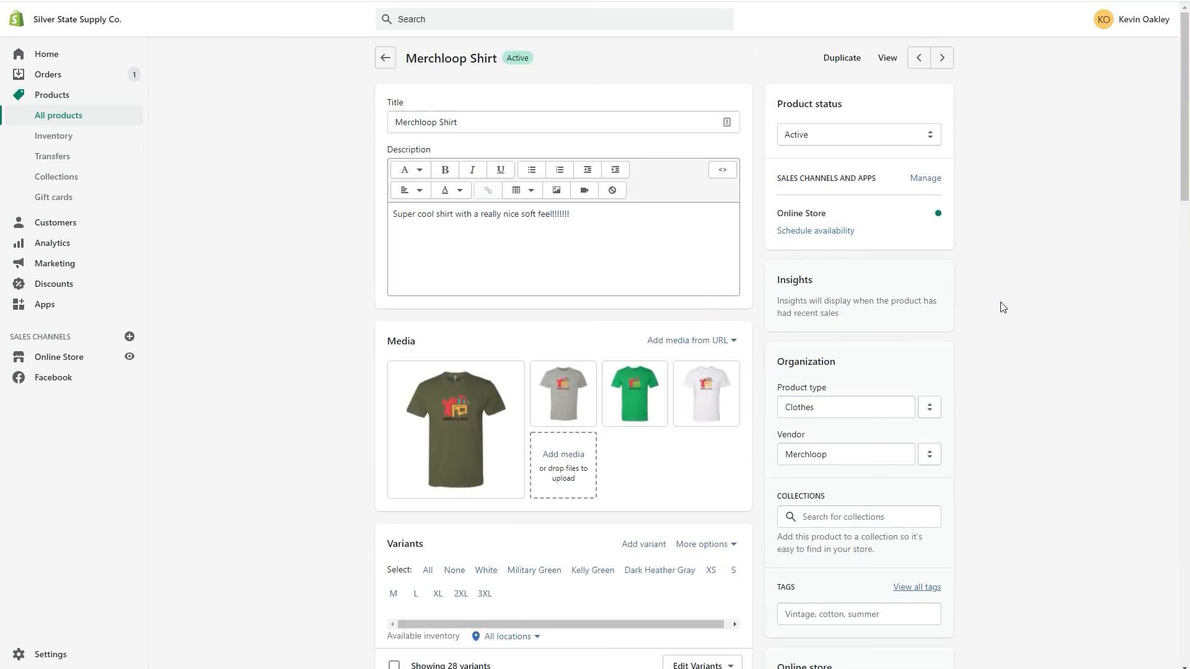